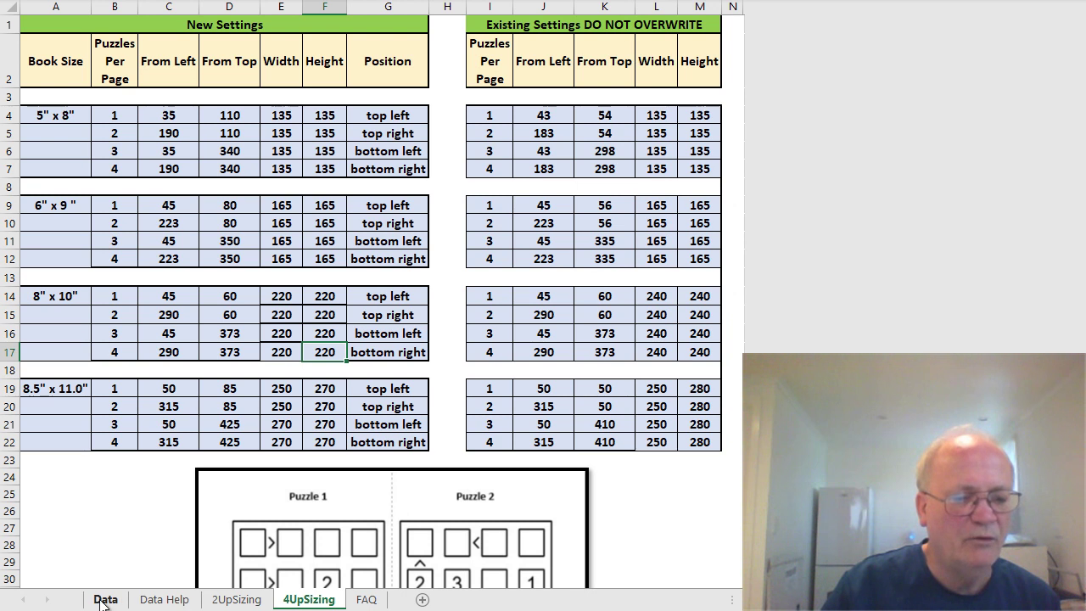
# - Compile the activity puzzle book from the Data sheet and view the last puzzle slide before the solutions in PowerPoint
pyautogui.click(376, 543)
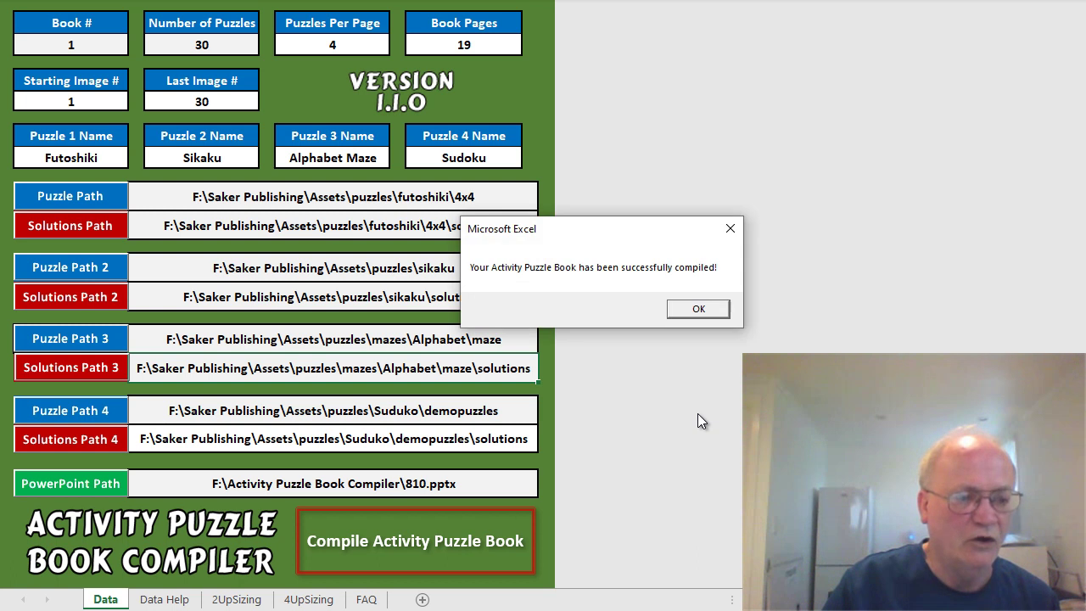
pyautogui.click(699, 313)
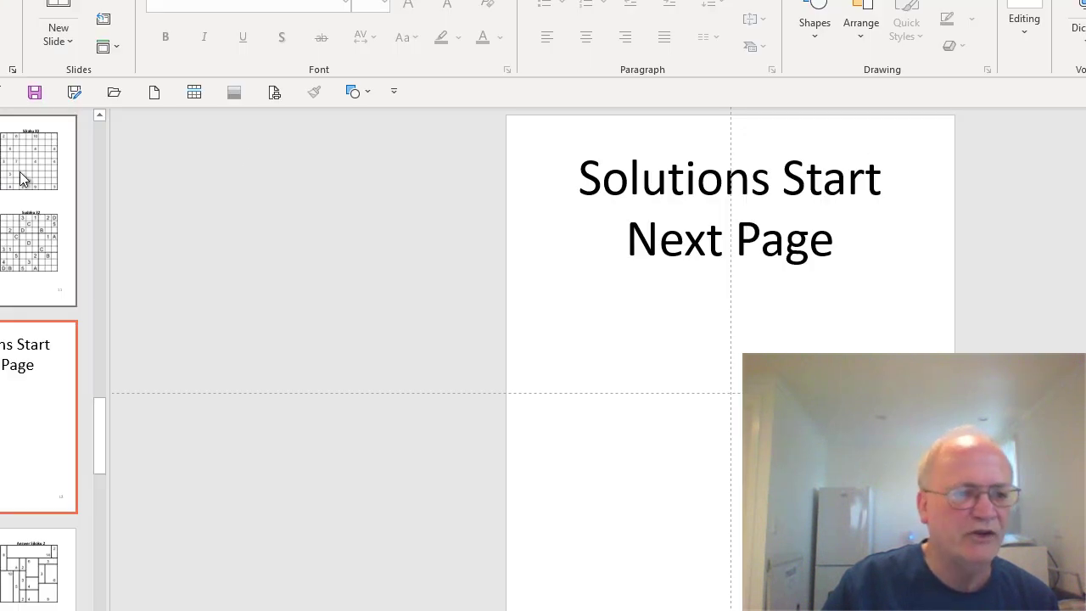
pyautogui.click(20, 177)
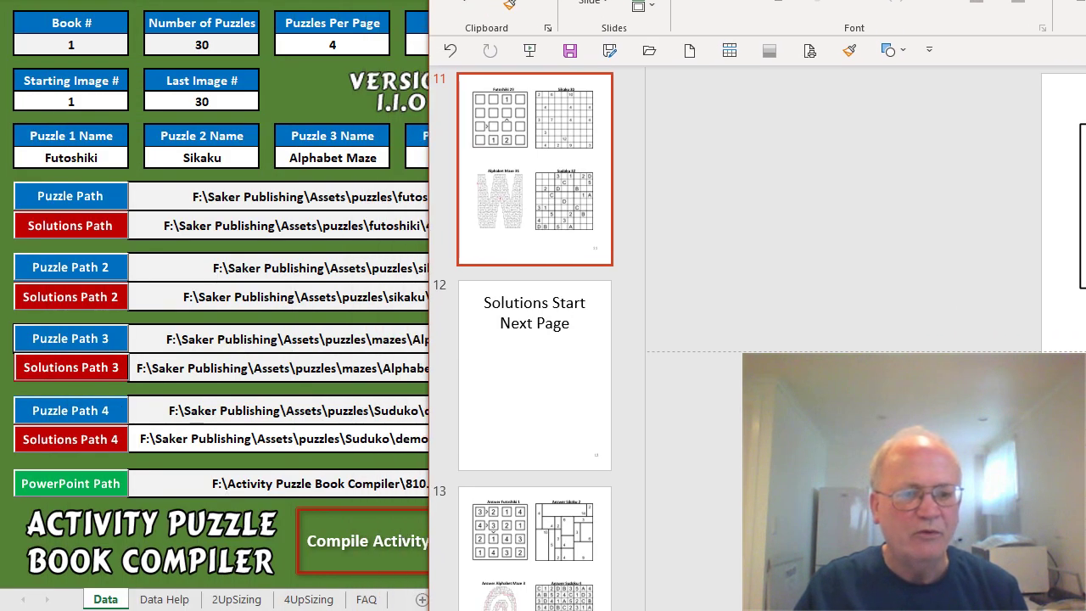
# - Show the 4UpSizing sheet and reposition the PowerPoint window to compare the puzzle layout with the size settings
pyautogui.click(309, 599)
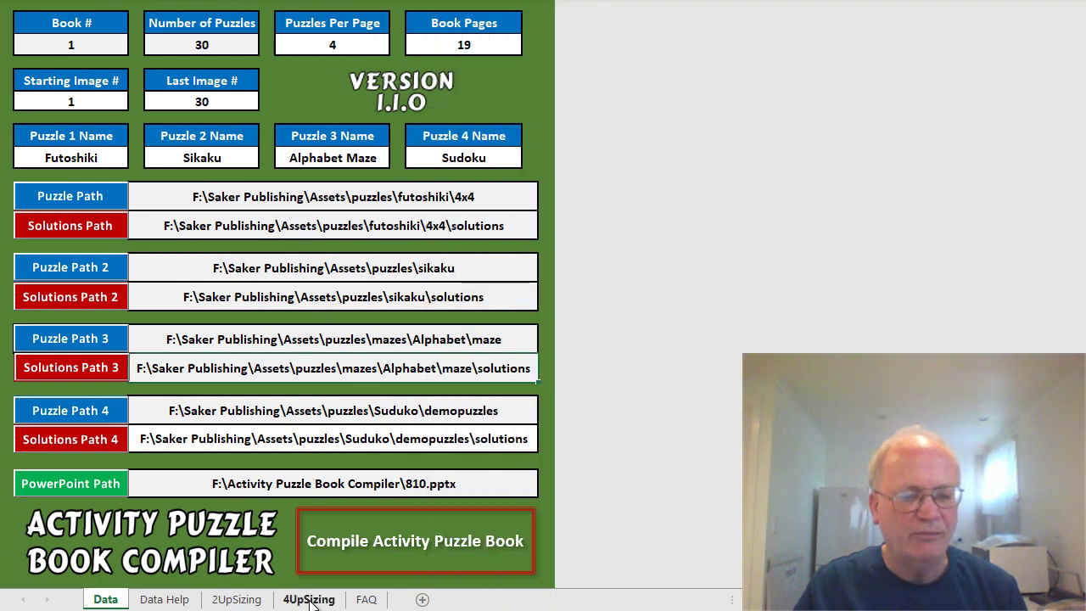
pyautogui.hotkey('alt', 'Tab')
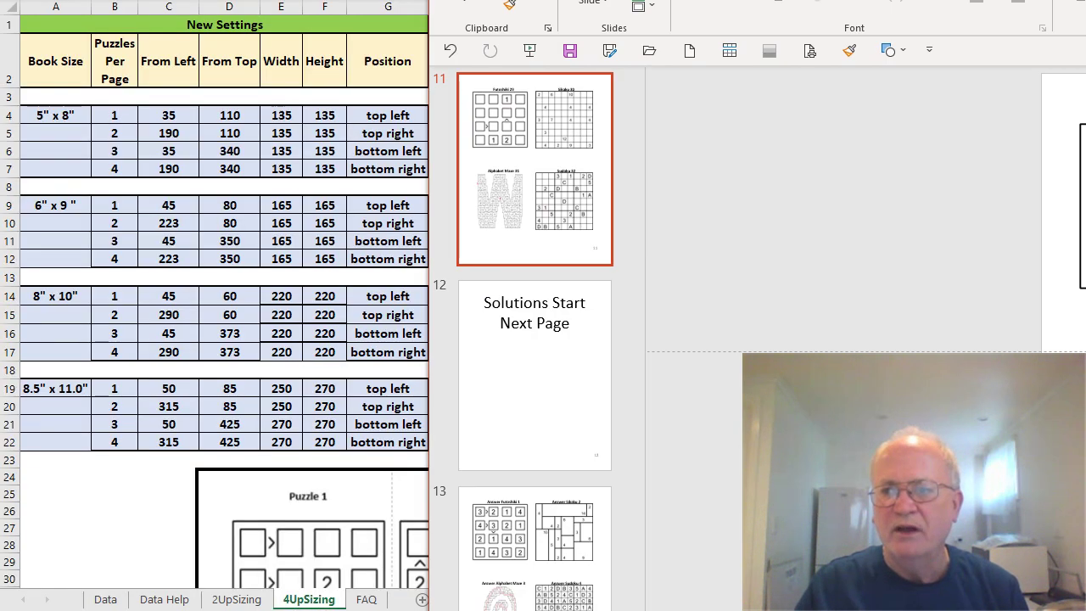
pyautogui.moveTo(764, 1); pyautogui.dragTo(787, 1)
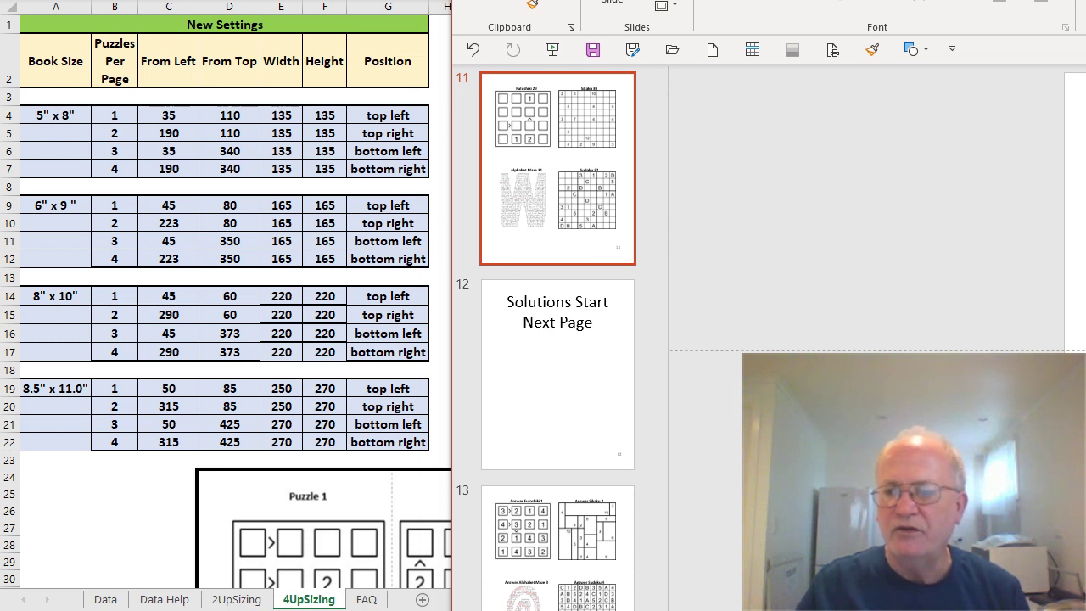
pyautogui.moveTo(787, 0); pyautogui.dragTo(412, 6)
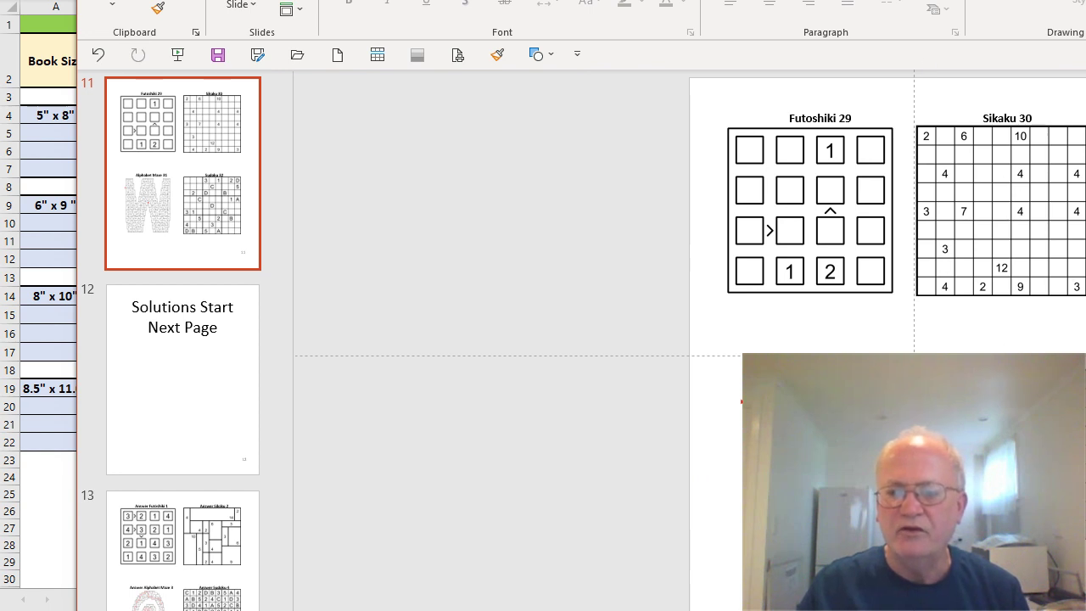
pyautogui.moveTo(509, 3); pyautogui.dragTo(942, 0)
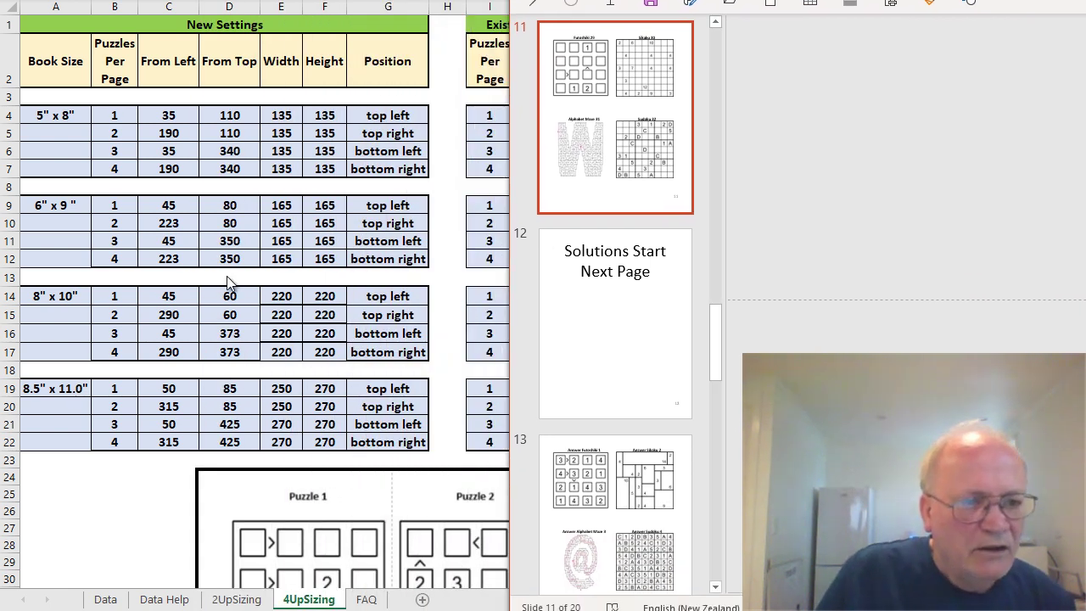
# - In the new 8" x 10" settings on the 4UpSizing sheet, set From Left to 300 for puzzles 2 and 4
pyautogui.click(111, 318)
pyautogui.click(111, 319)
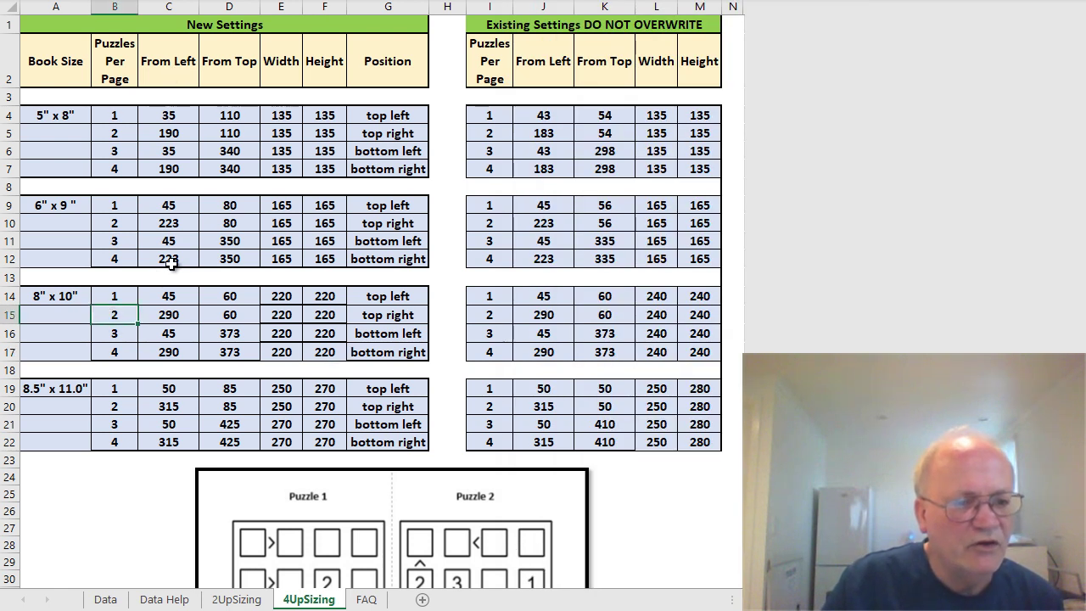
pyautogui.click(174, 317)
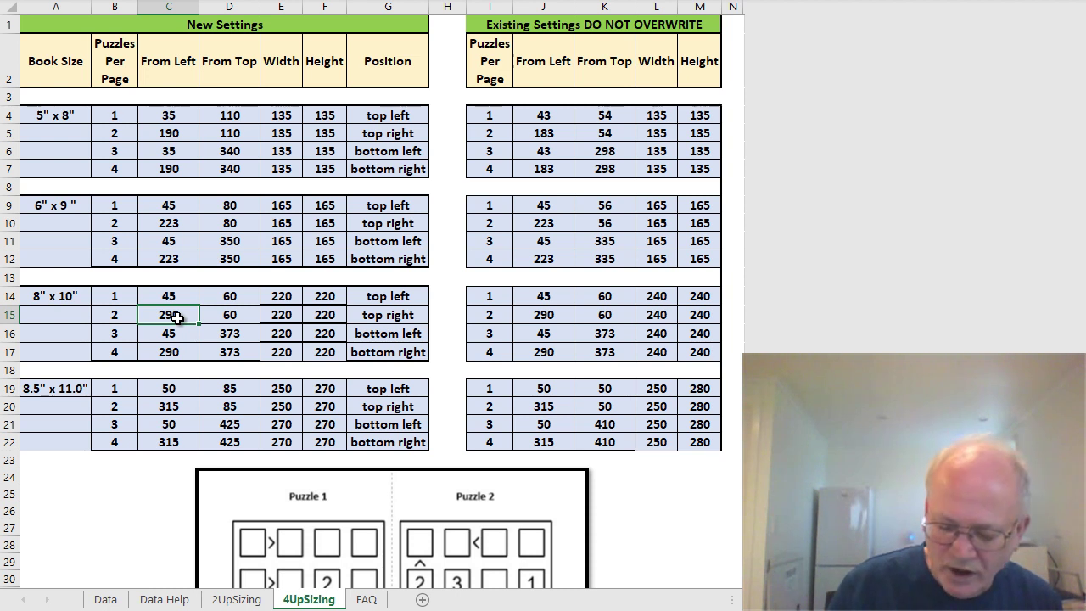
pyautogui.write('300')
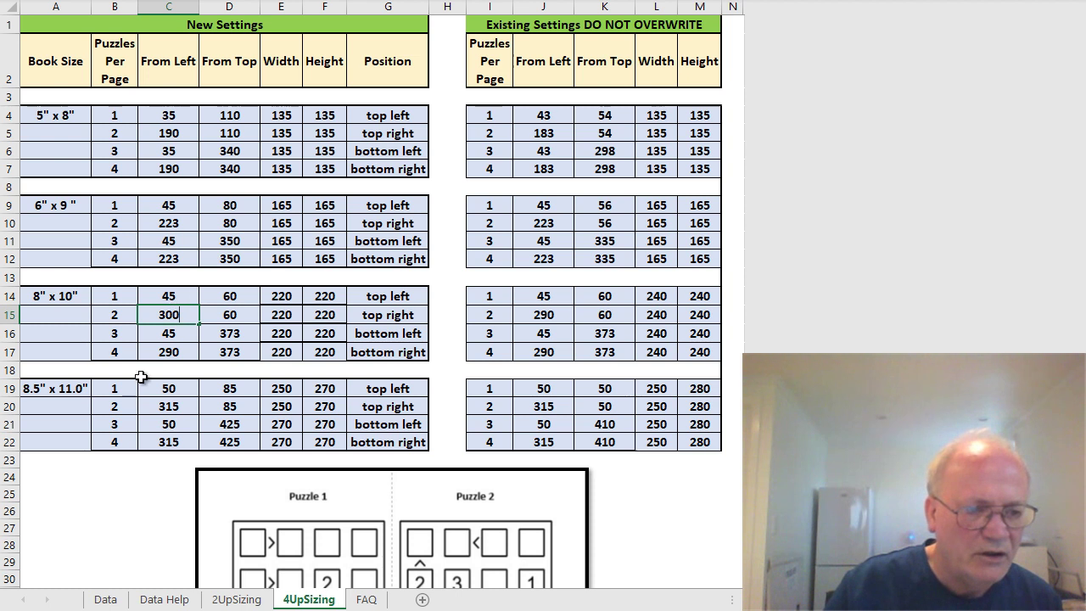
pyautogui.click(185, 353)
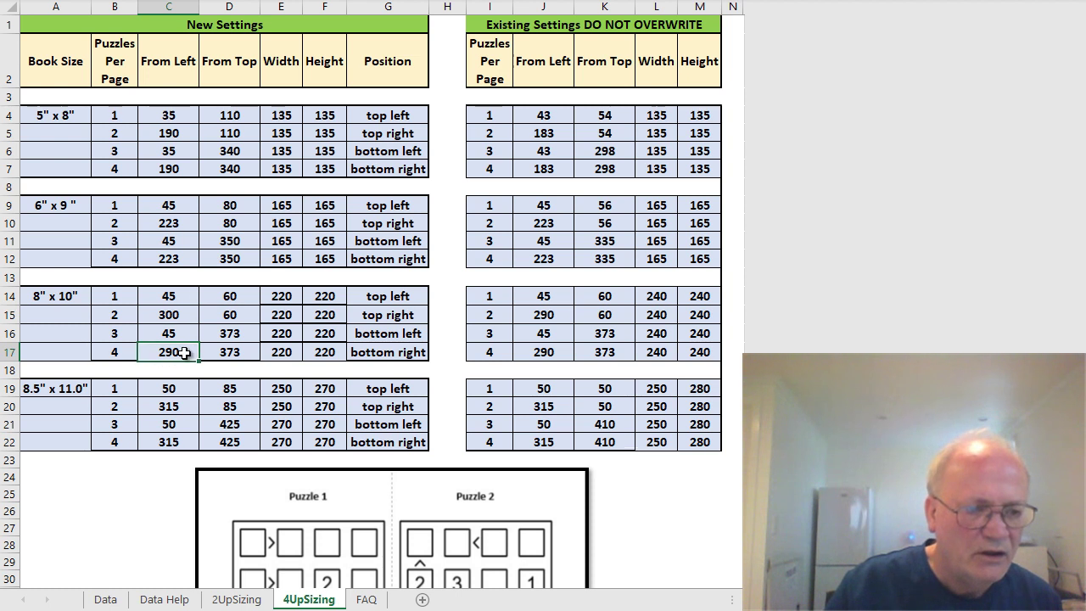
pyautogui.write('300')
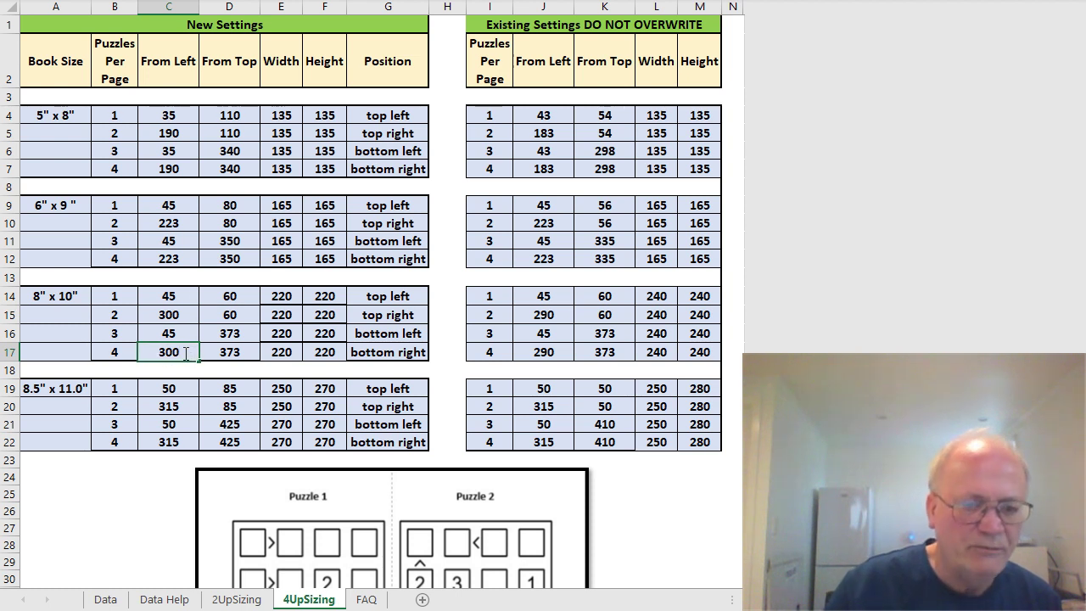
# - Close the compiled presentation without saving and recompile the activity puzzle book from the Data sheet
pyautogui.hotkey('alt', 'Tab')
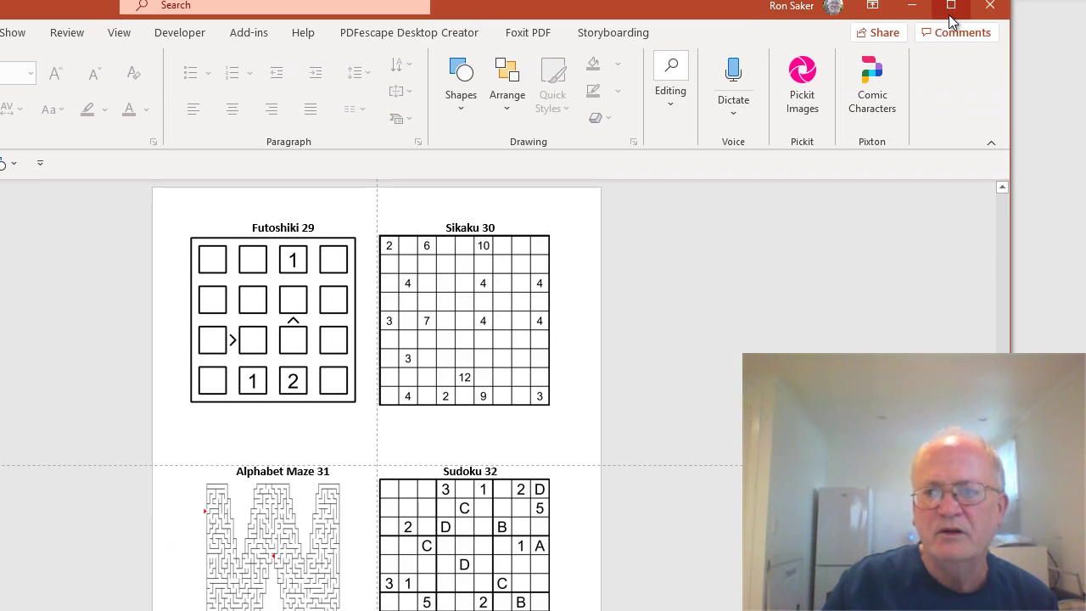
pyautogui.click(990, 6)
pyautogui.click(594, 275)
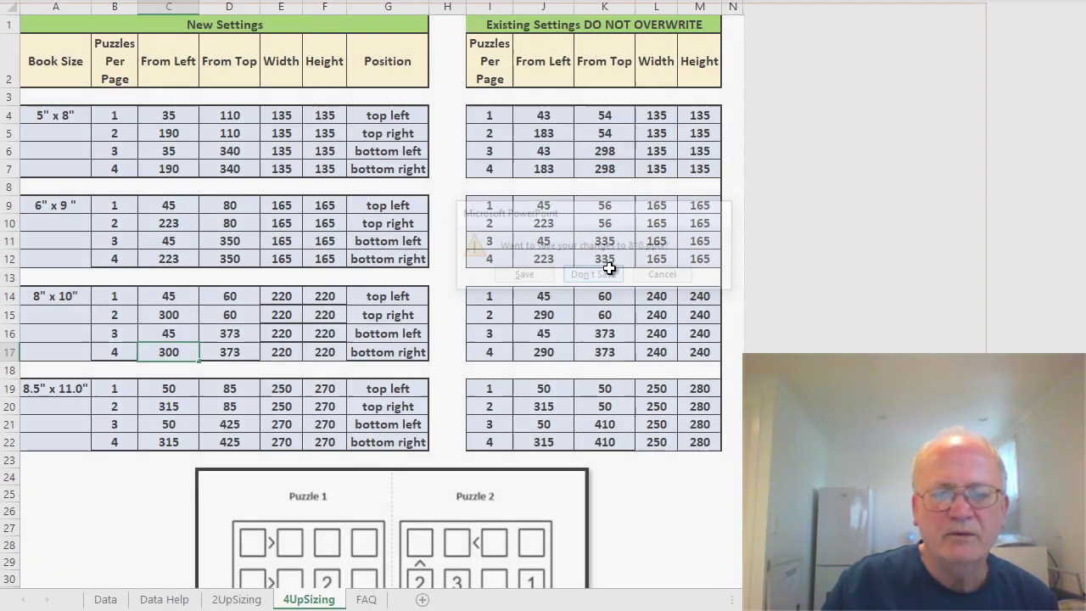
pyautogui.click(102, 601)
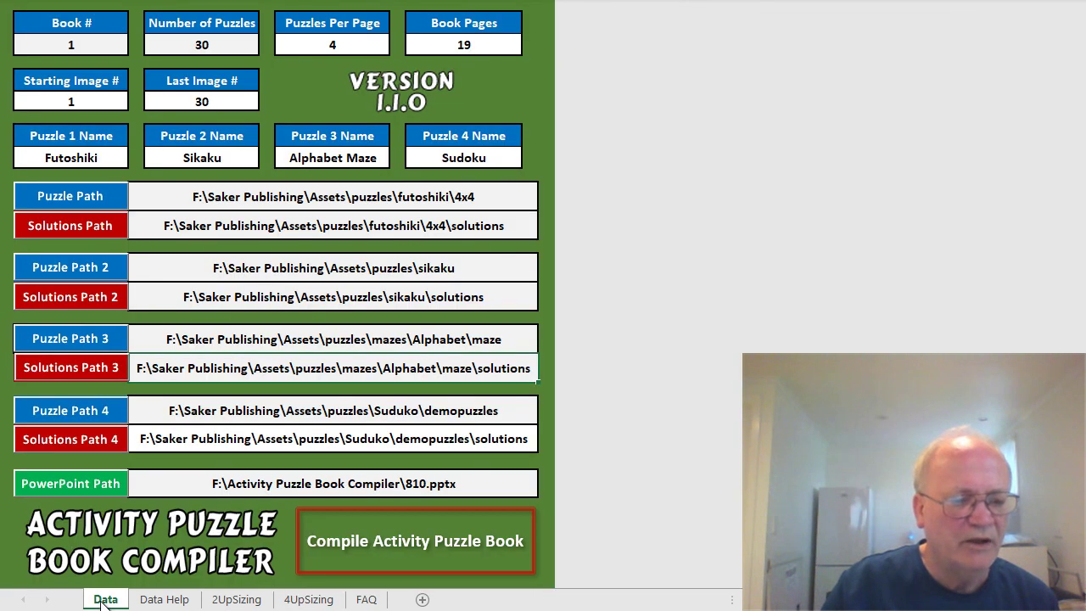
pyautogui.click(391, 535)
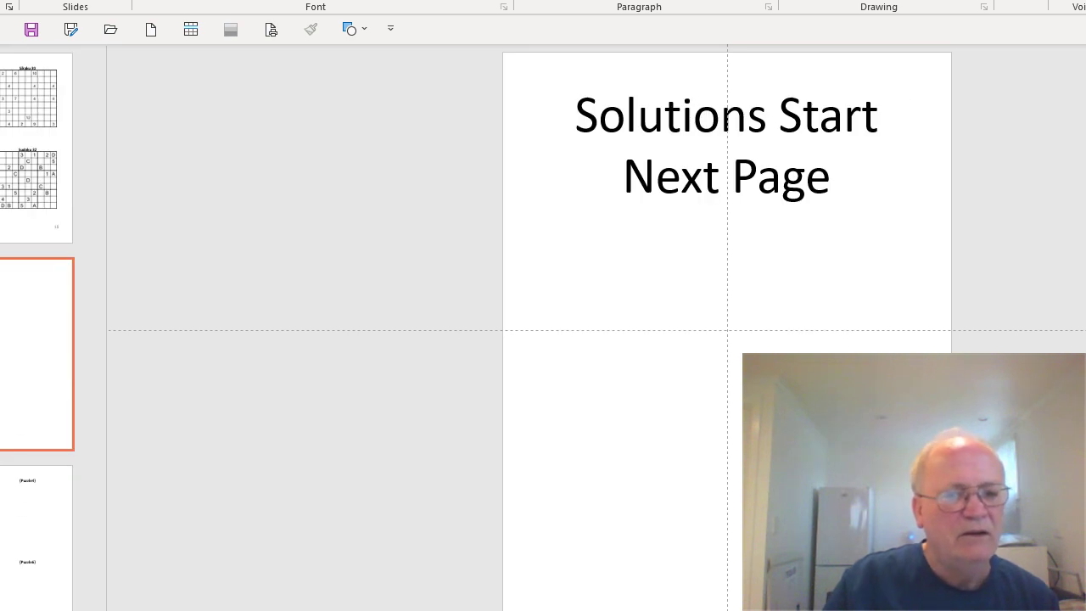
# - Examine the puzzle spacing on the last puzzle slide and the first solutions slide of the recompiled book
pyautogui.click(19, 117)
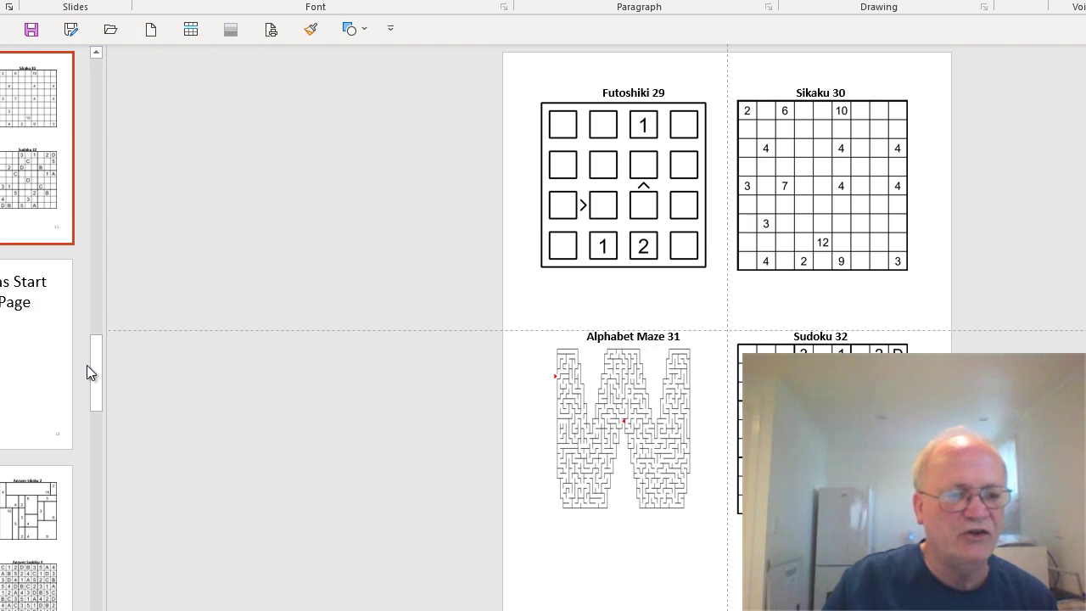
pyautogui.moveTo(101, 365); pyautogui.dragTo(80, 416)
pyautogui.click(34, 230)
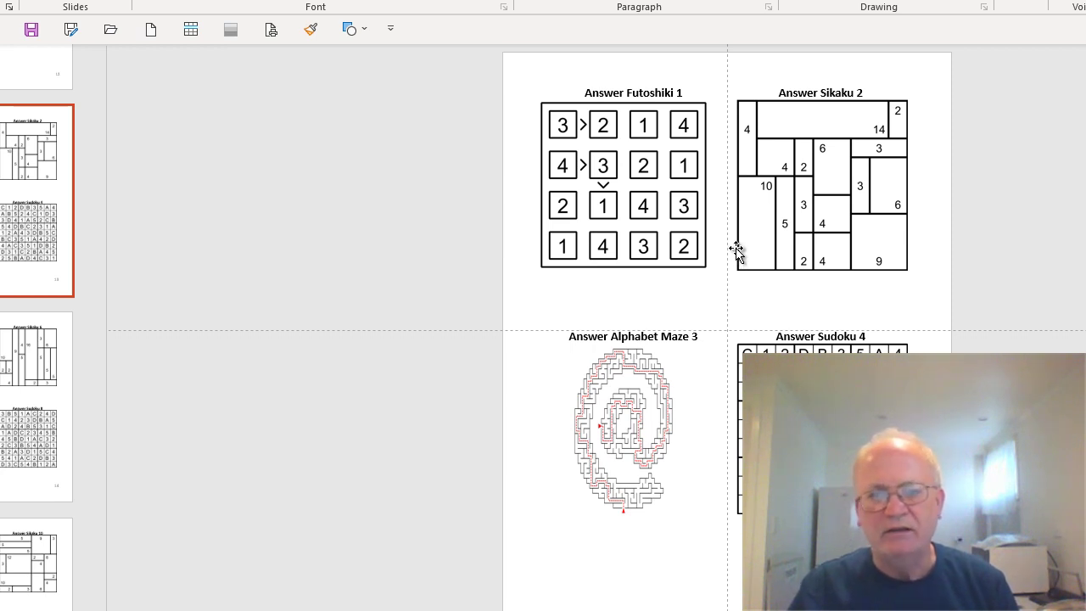
# - Draw a narrow rectangle as a margin guide against the first solutions slide's right edge and stretch it down the page
pyautogui.click(355, 30)
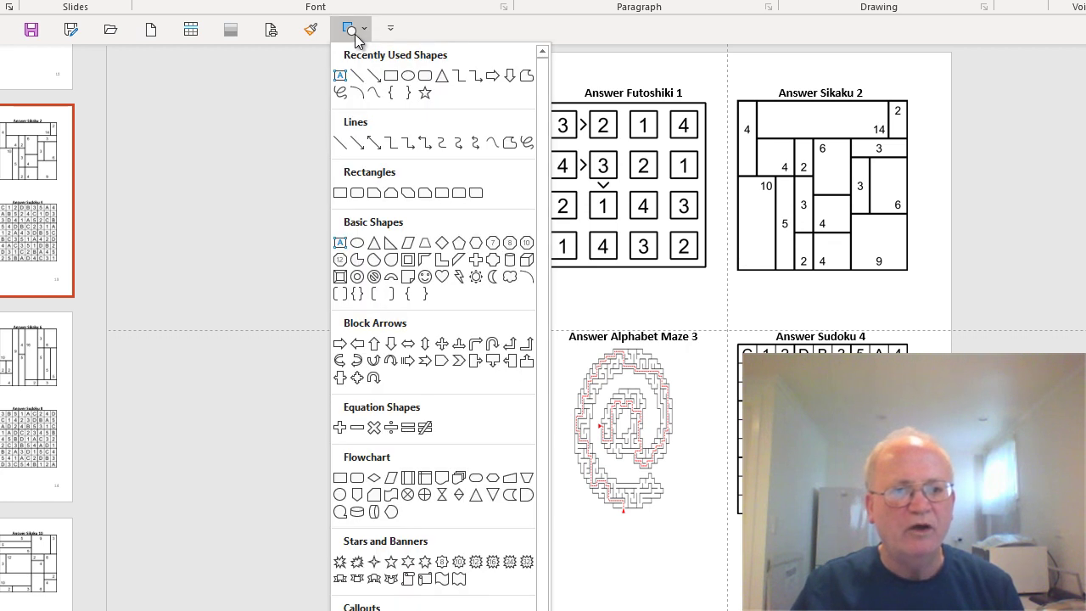
pyautogui.click(391, 77)
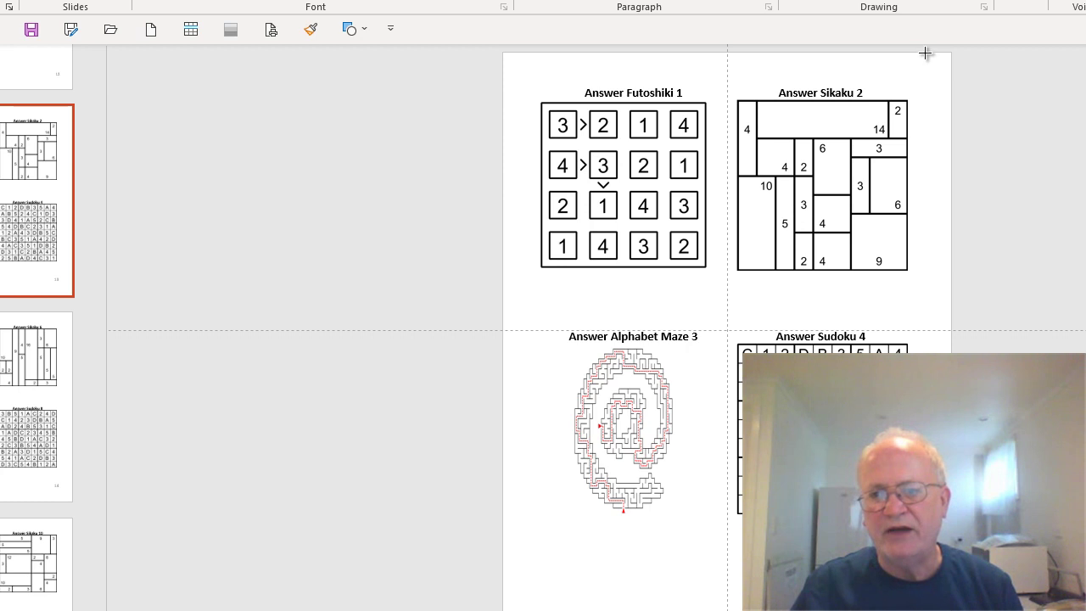
pyautogui.moveTo(918, 53)
pyautogui.mouseDown()
pyautogui.moveTo(922, 235)
pyautogui.moveTo(956, 242)
pyautogui.mouseUp()
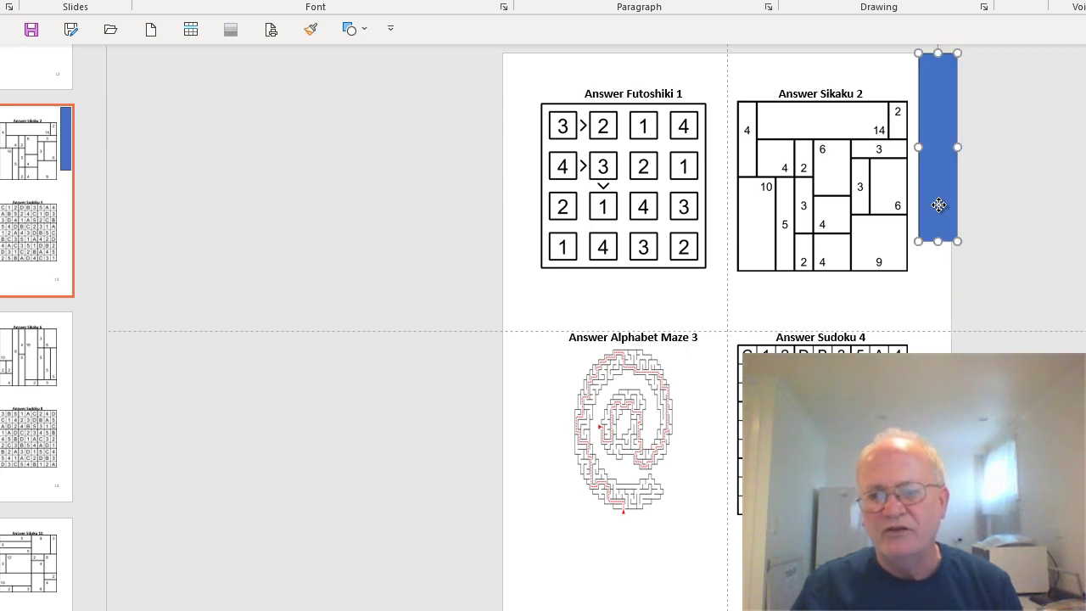
pyautogui.rightClick(938, 205)
pyautogui.click(1005, 560)
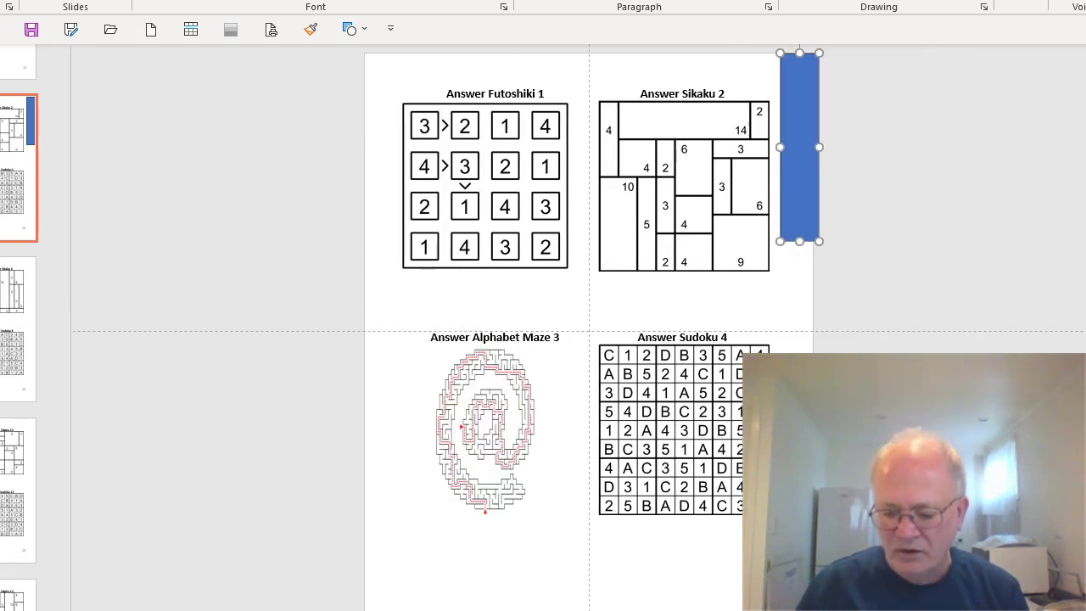
pyautogui.press('Return')
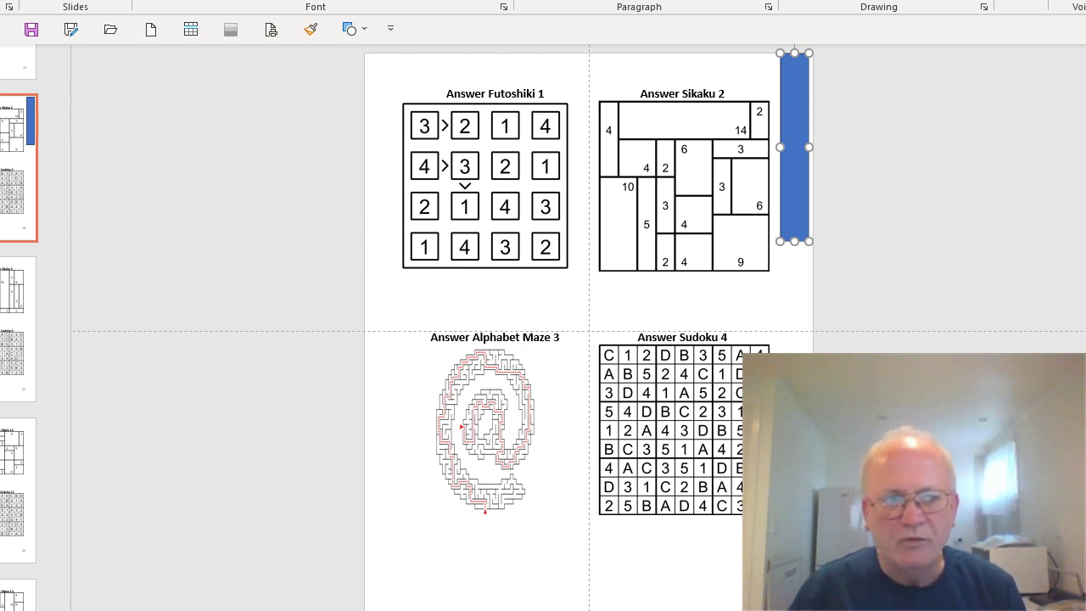
pyautogui.moveTo(794, 118); pyautogui.dragTo(798, 121)
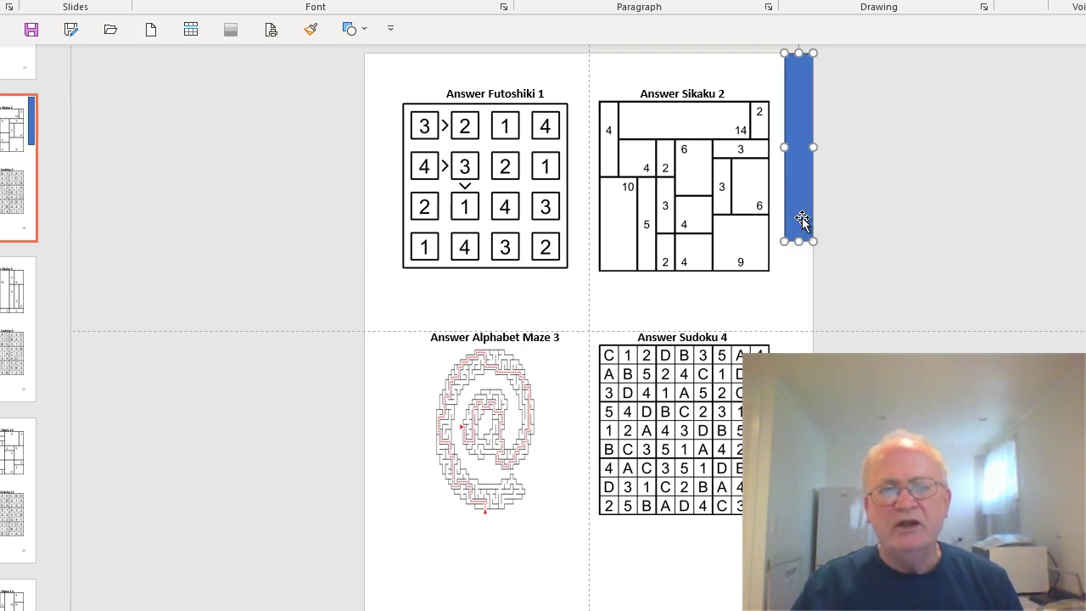
pyautogui.moveTo(798, 242); pyautogui.dragTo(798, 551)
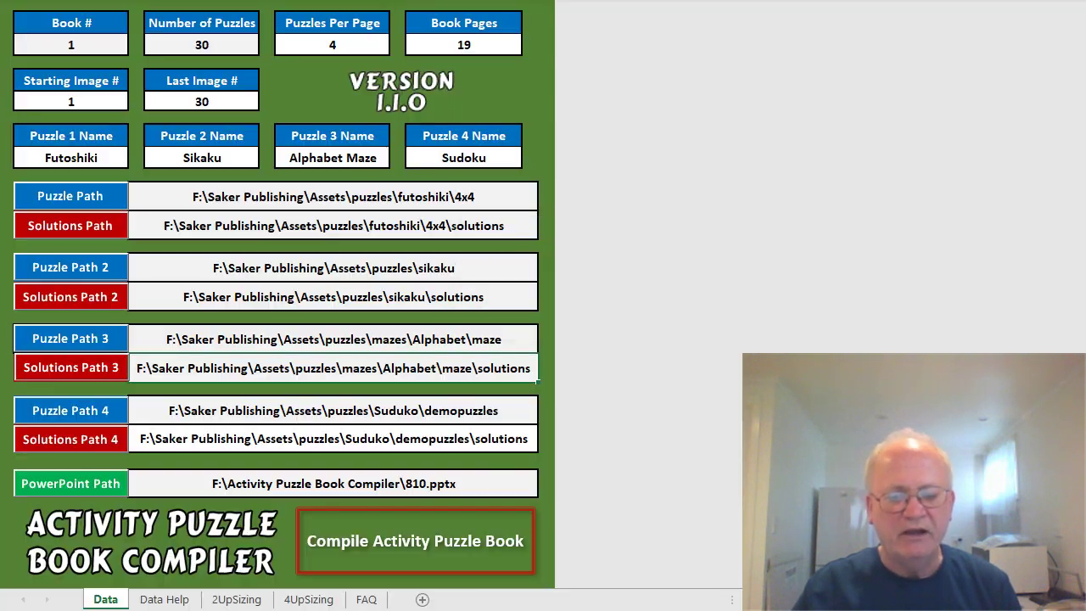
# - In the new 8" x 10" settings on the 4UpSizing sheet, set From Left to 310 for puzzles 2 and 4
pyautogui.click(716, 316)
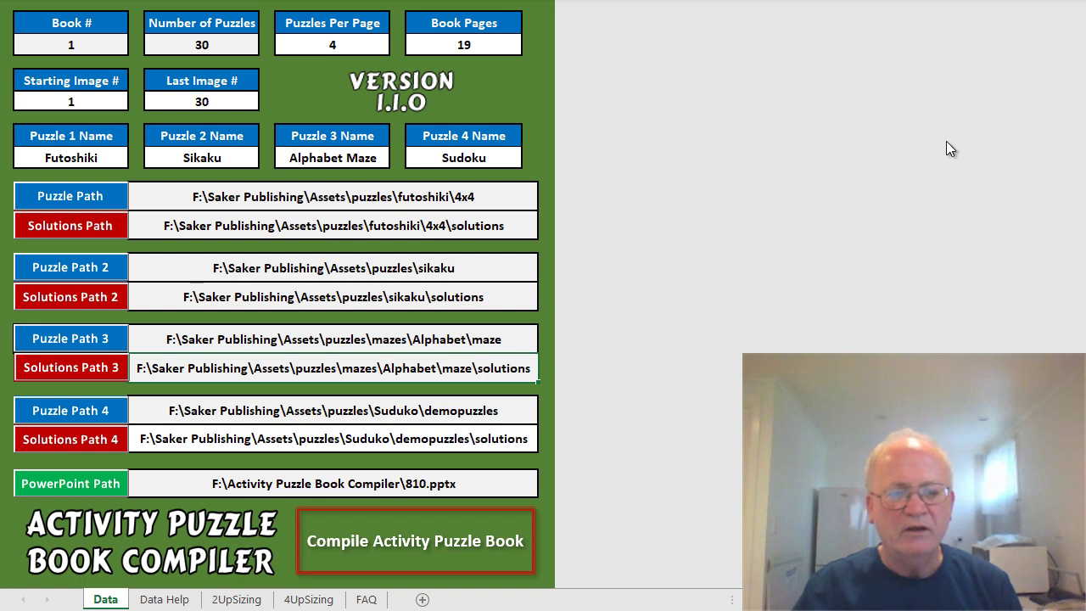
pyautogui.click(326, 601)
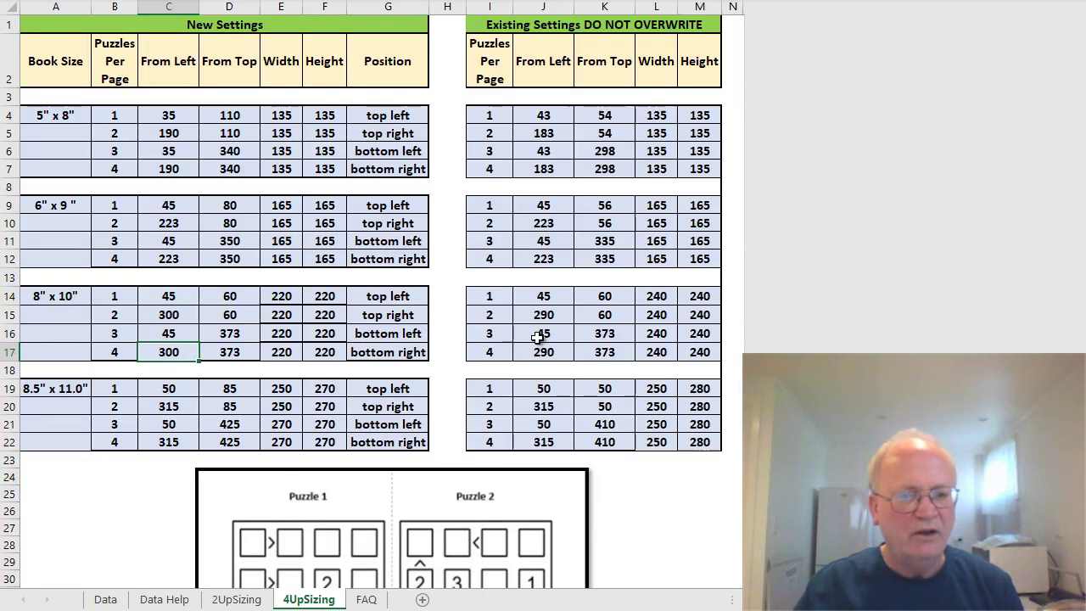
pyautogui.click(172, 318)
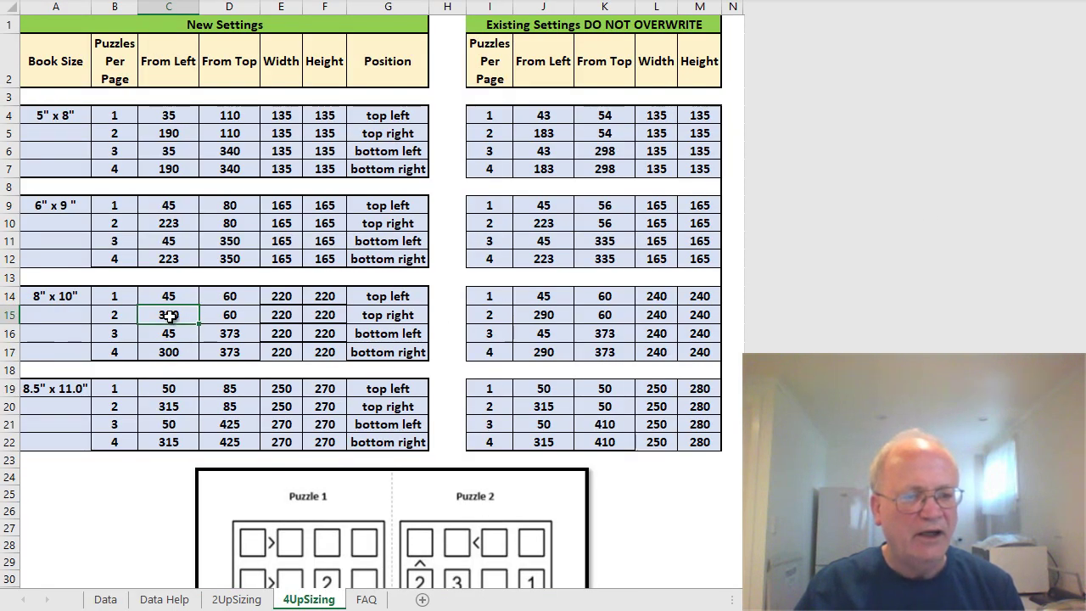
pyautogui.write('310')
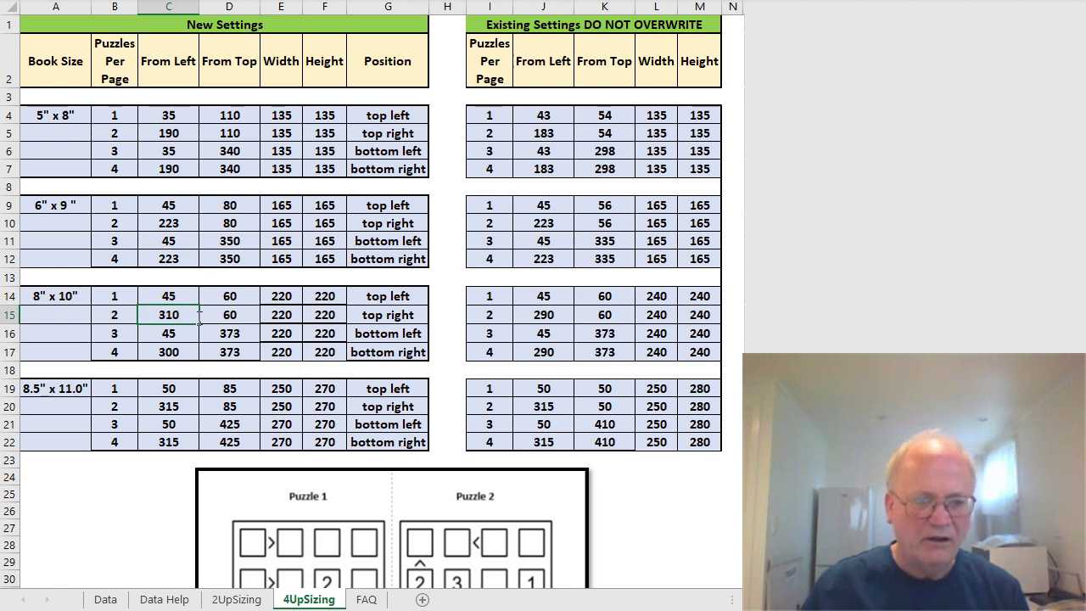
pyautogui.click(159, 351)
pyautogui.write('310')
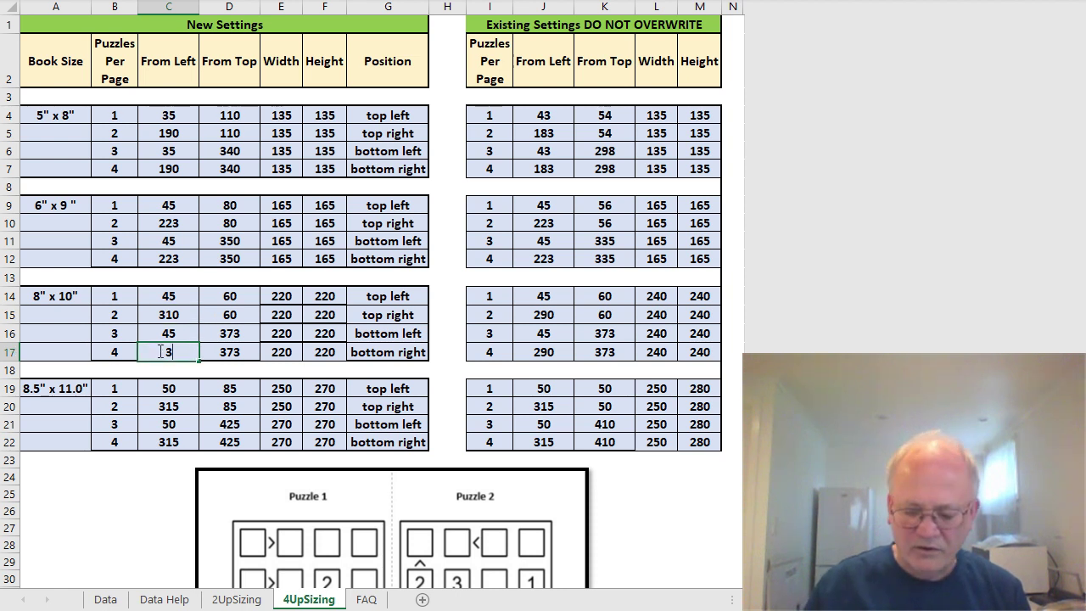
# - Discard the presentation containing the margin guide and compile the activity puzzle book again from the Data sheet
pyautogui.click(105, 599)
pyautogui.hotkey('alt', 'Tab')
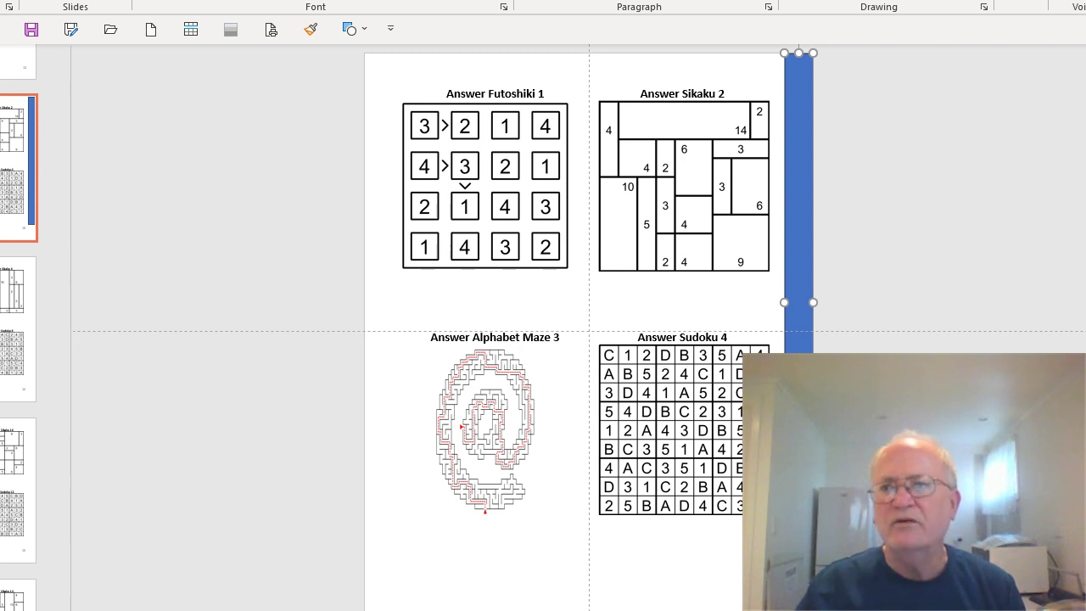
pyautogui.hotkey('alt', 'F4')
pyautogui.click(594, 275)
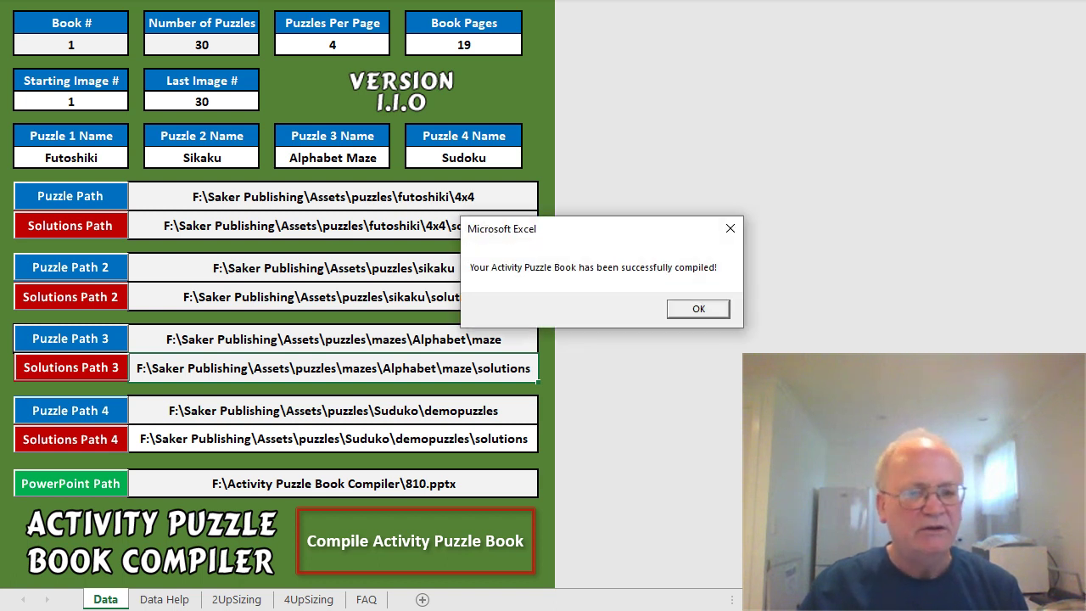
pyautogui.click(681, 312)
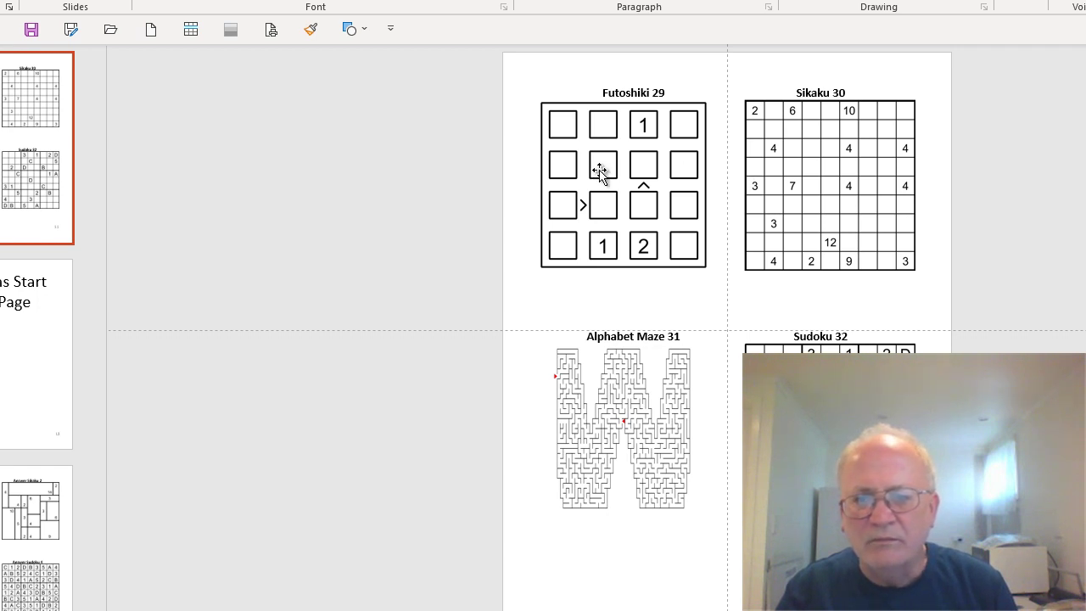
# - Draw a narrow rectangle as a margin guide at the left edge of the Futoshiki 29 slide, adjust its width, and copy it to the right edge
pyautogui.click(349, 29)
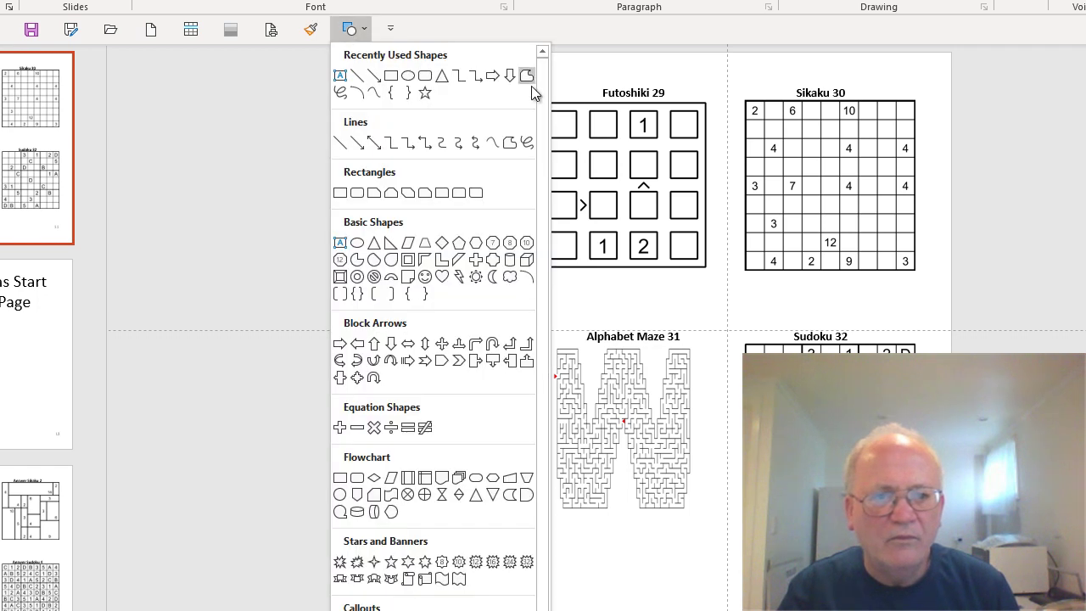
pyautogui.click(391, 76)
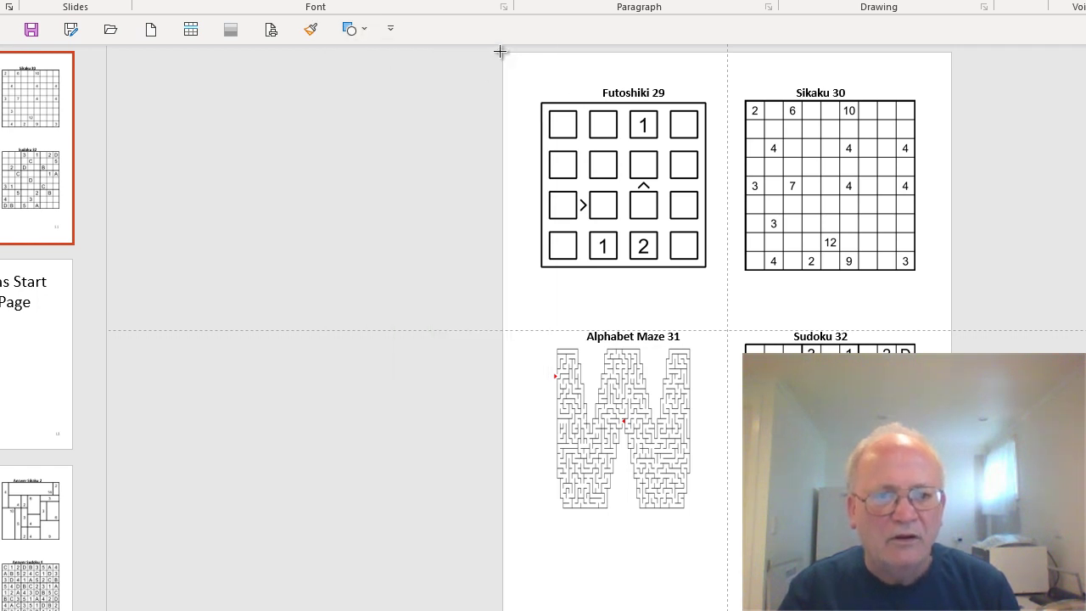
pyautogui.moveTo(501, 52)
pyautogui.mouseDown()
pyautogui.moveTo(516, 249)
pyautogui.moveTo(537, 264)
pyautogui.mouseUp()
pyautogui.rightClick(518, 247)
pyautogui.rightClick(517, 246)
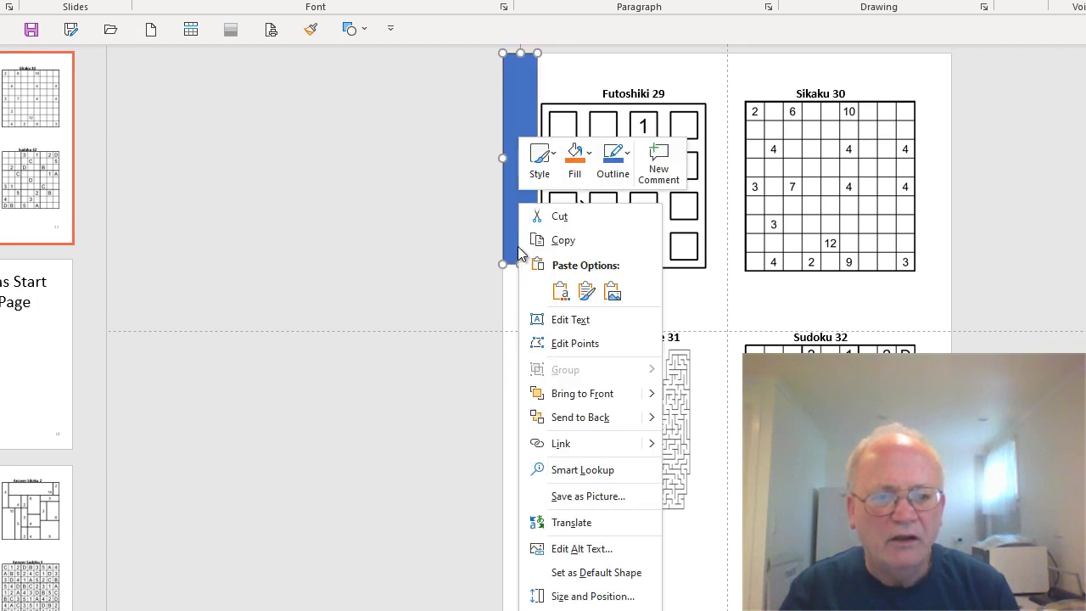
pyautogui.click(529, 602)
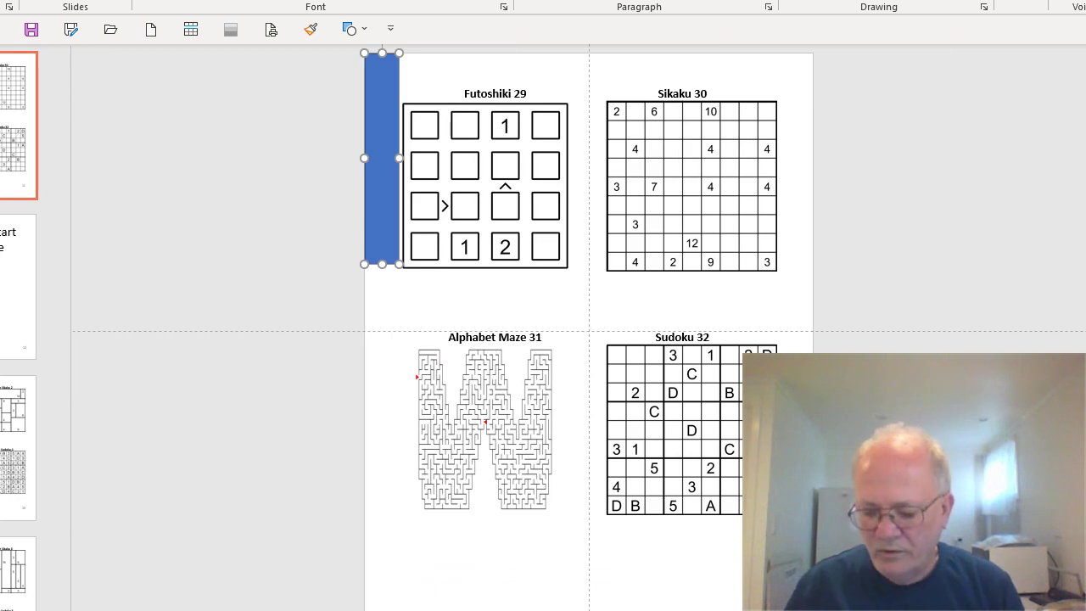
pyautogui.press('Return')
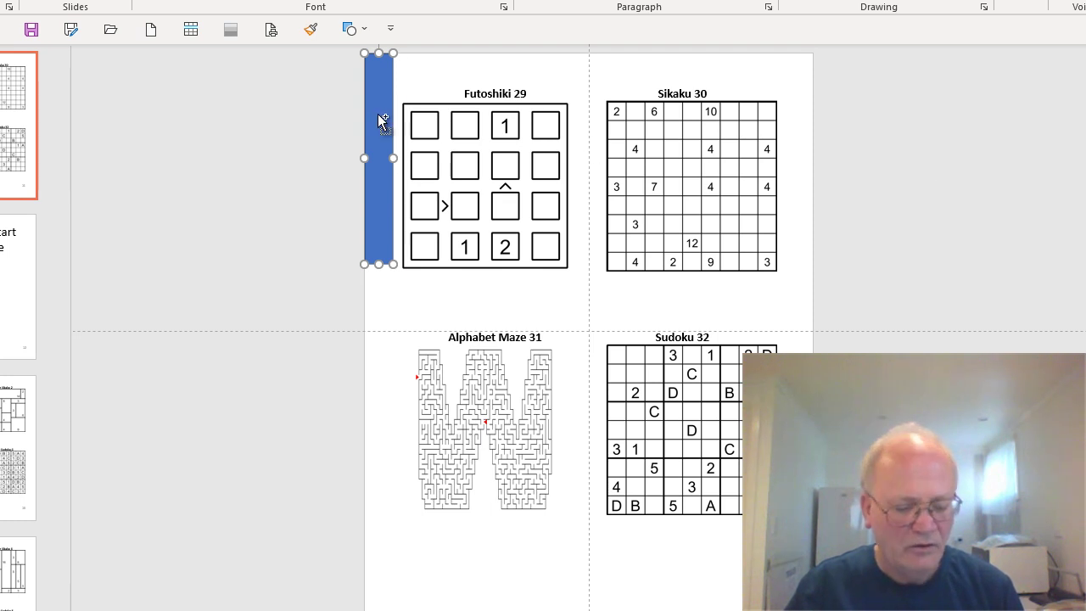
pyautogui.moveTo(378, 116); pyautogui.dragTo(800, 105)
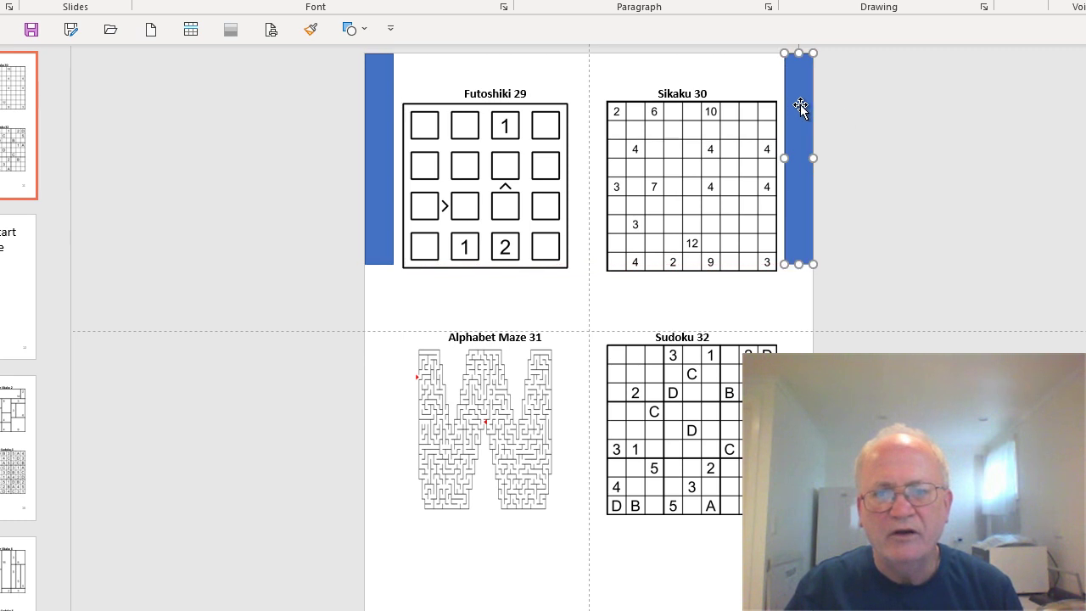
pyautogui.click(924, 122)
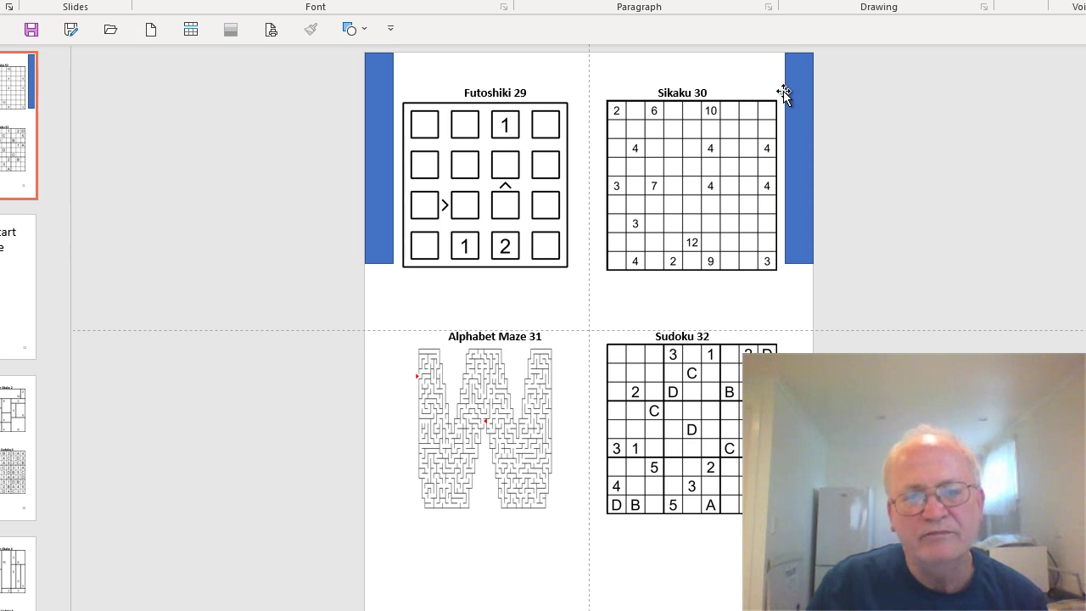
# - Rotate the right margin guide to horizontal, align it with the slide's top edge, and stretch it to the right page edge
pyautogui.moveTo(798, 90); pyautogui.dragTo(804, 165)
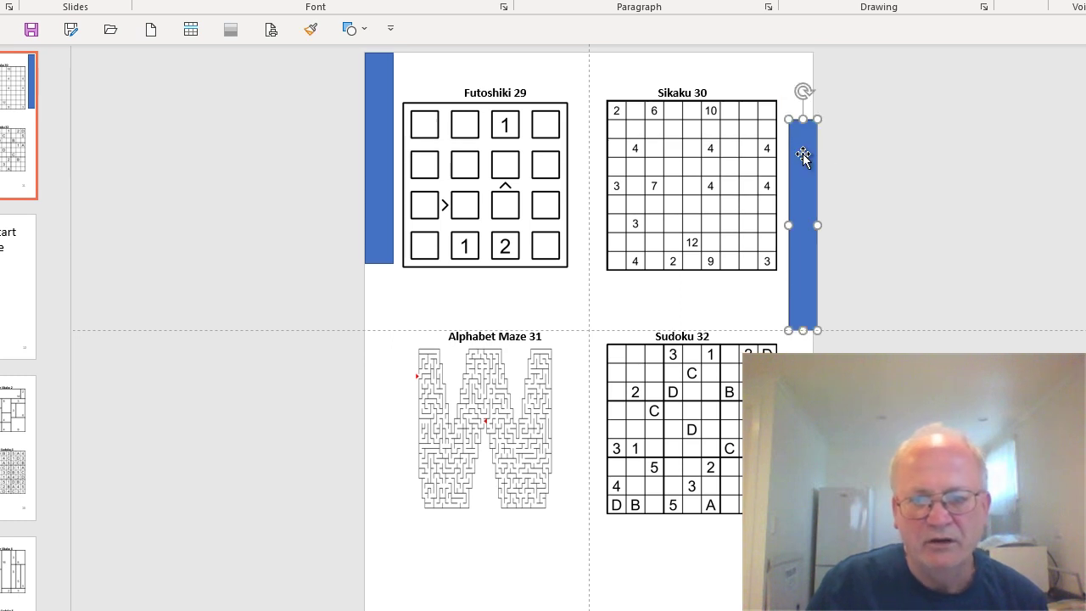
pyautogui.moveTo(805, 90); pyautogui.dragTo(654, 226)
pyautogui.moveTo(801, 230); pyautogui.dragTo(600, 70)
pyautogui.moveTo(493, 67); pyautogui.dragTo(392, 67)
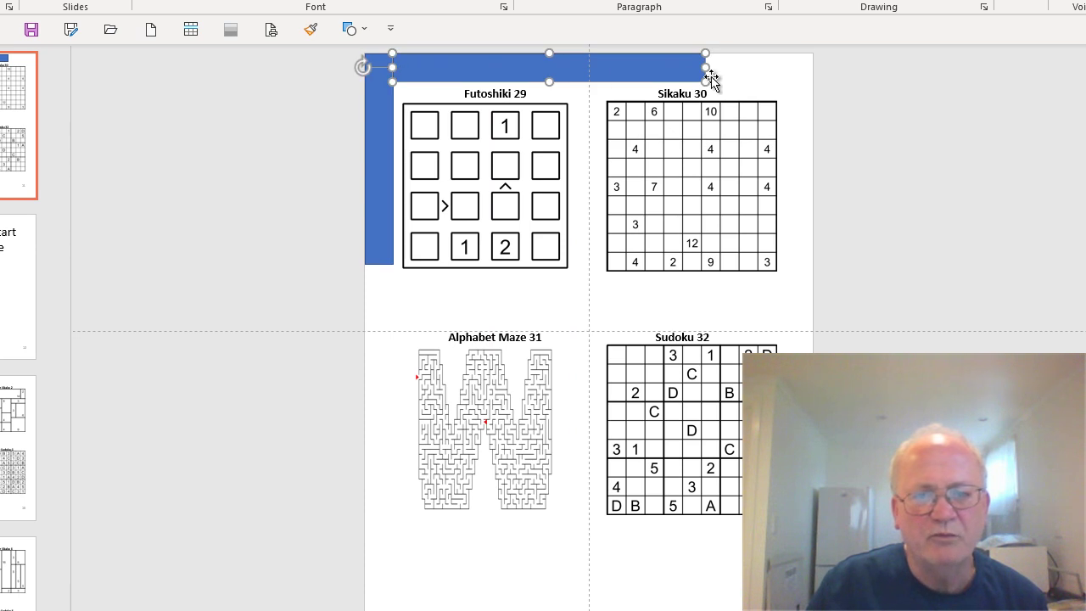
pyautogui.moveTo(705, 67); pyautogui.dragTo(813, 67)
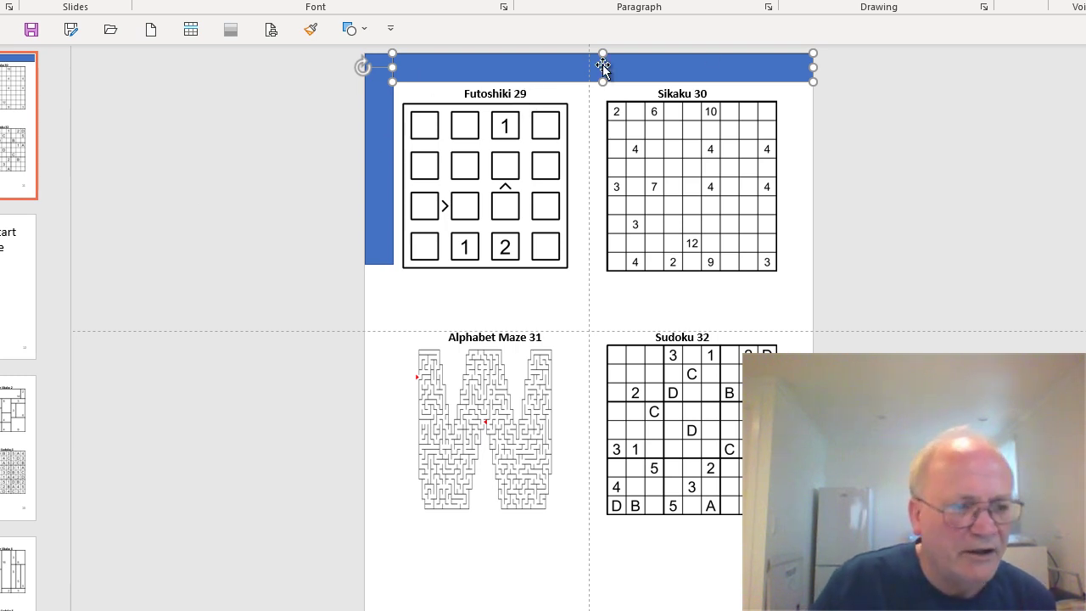
# - Close the compiled presentation without saving and open the 810 PowerPoint template from the Activity Puzzle Book Compiler folder
pyautogui.hotkey('alt', 'F4')
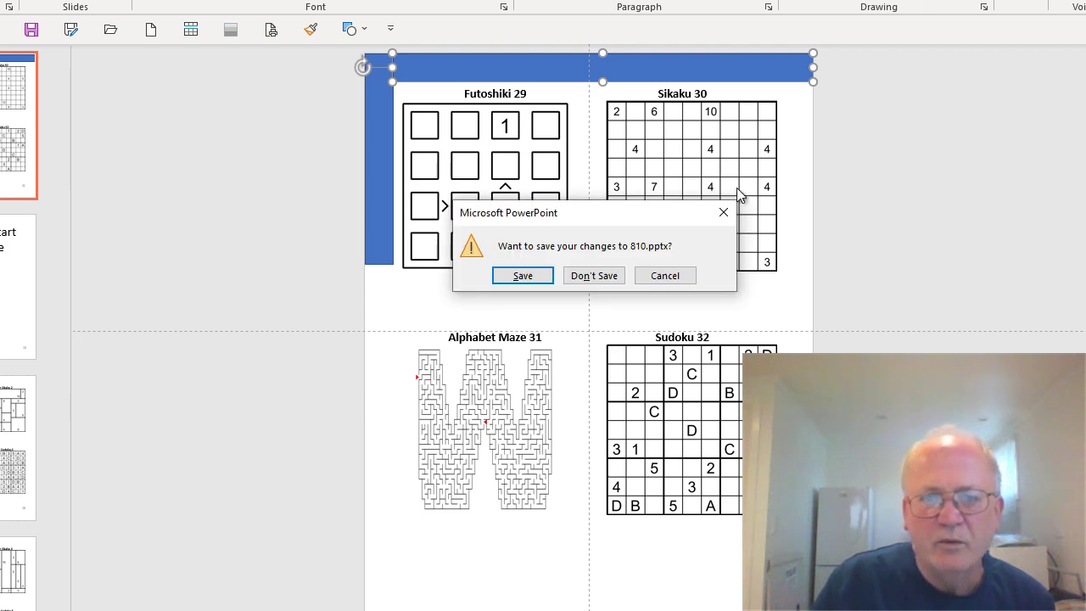
pyautogui.click(594, 274)
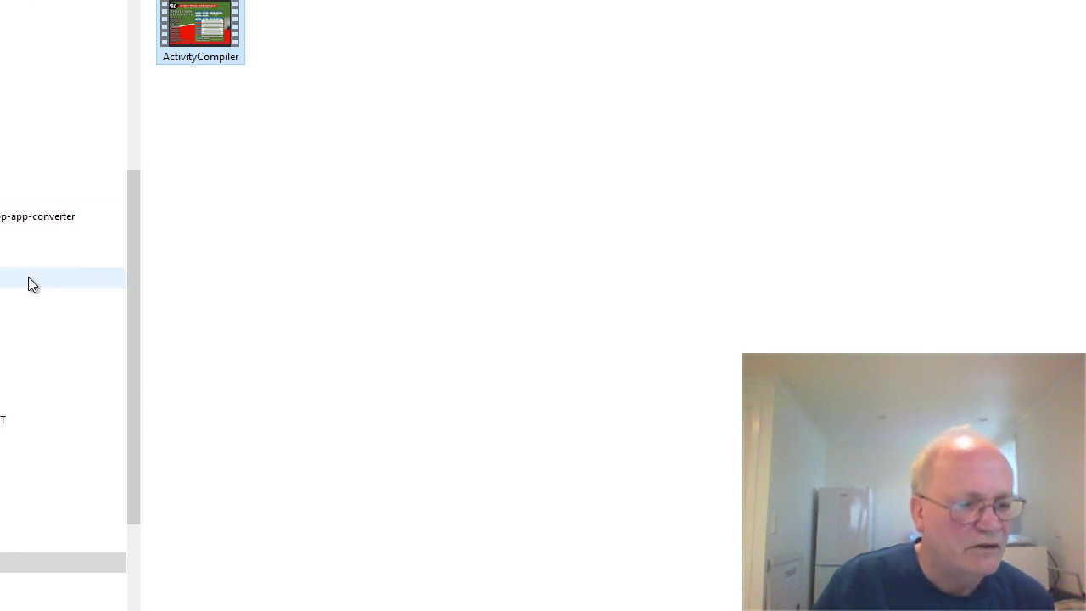
pyautogui.click(4, 176)
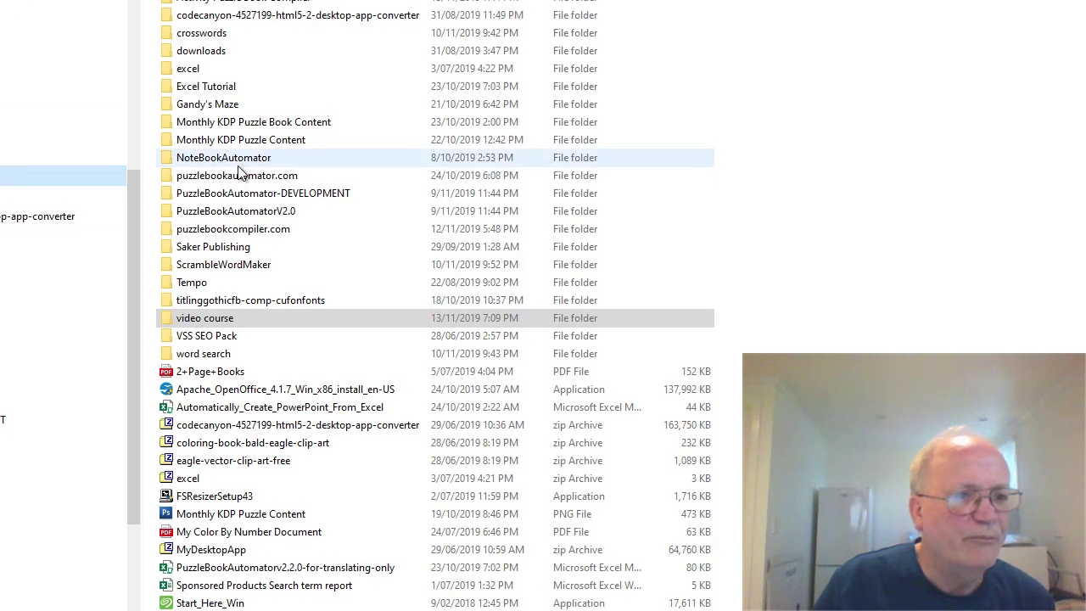
pyautogui.doubleClick(212, 4)
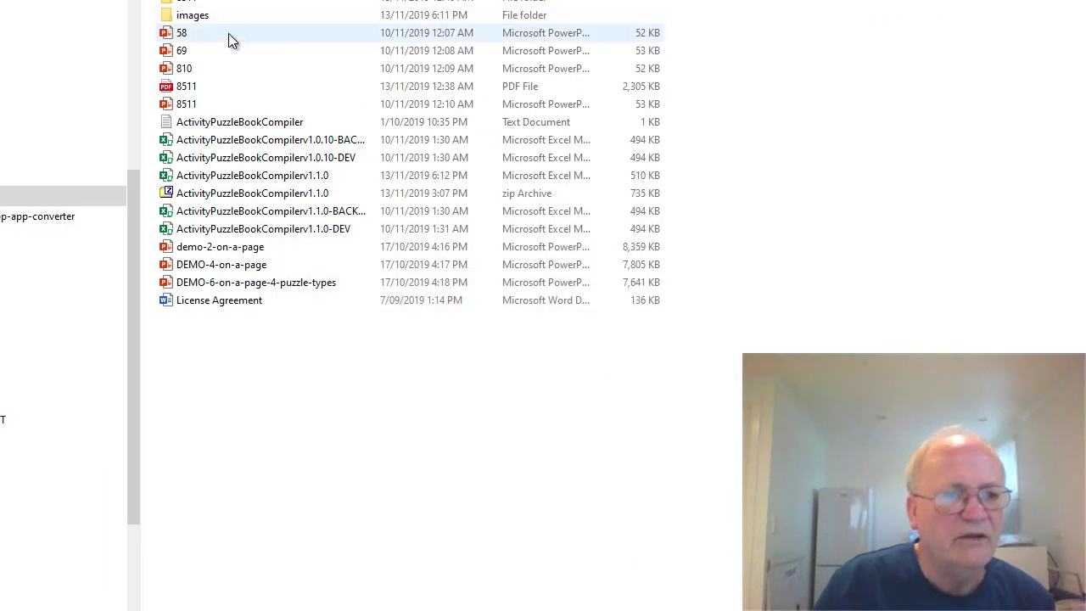
pyautogui.click(204, 68)
pyautogui.doubleClick(204, 68)
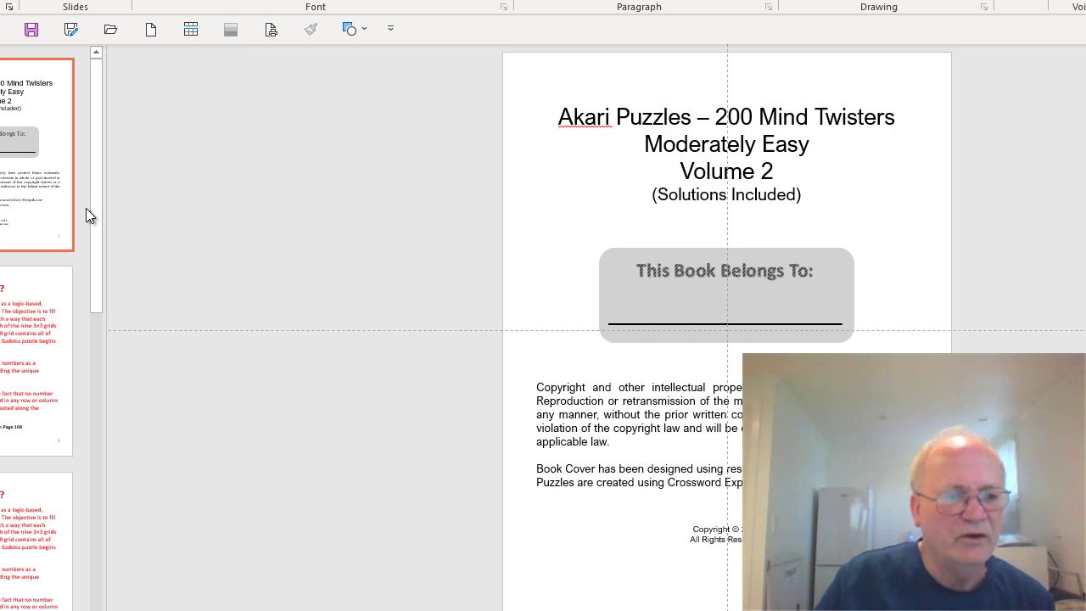
# - On the last template slide, draw a full-width rectangle along the top edge as a margin guide and adjust its height
pyautogui.moveTo(94, 193); pyautogui.dragTo(110, 523)
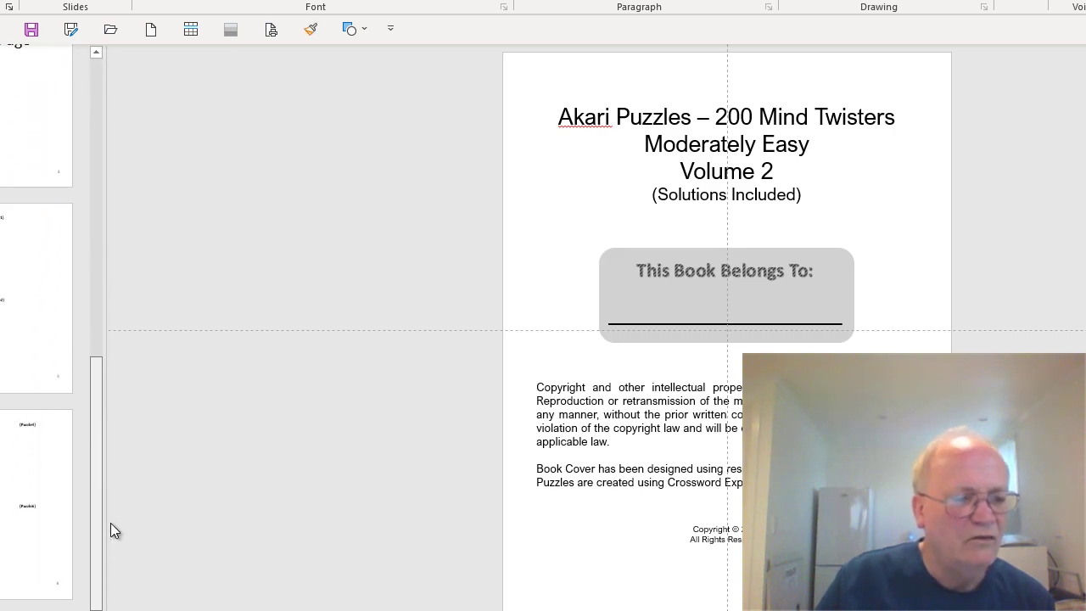
pyautogui.click(12, 435)
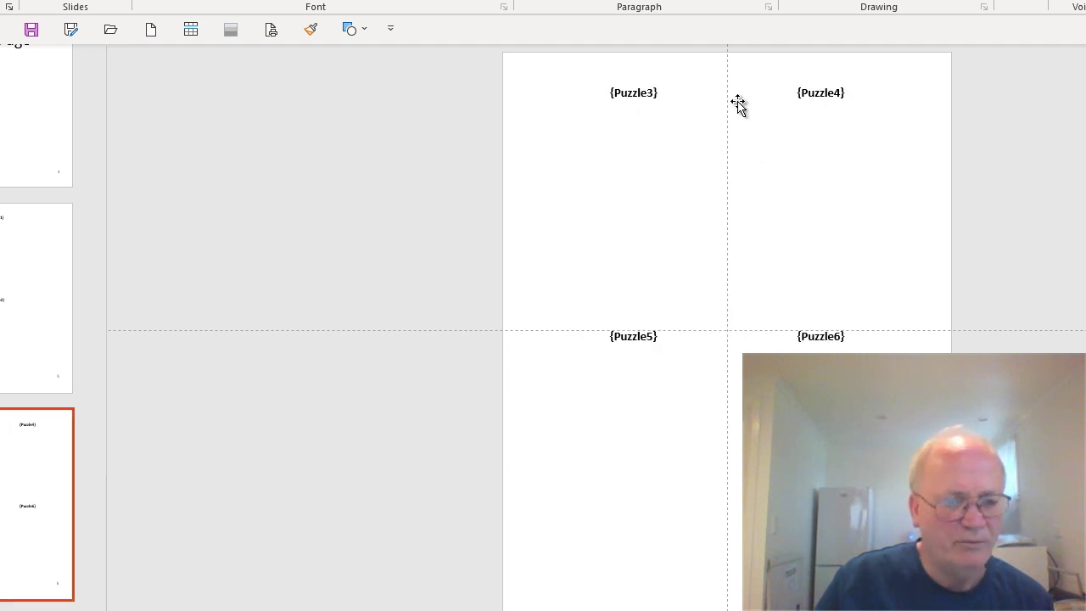
pyautogui.click(350, 28)
pyautogui.click(392, 81)
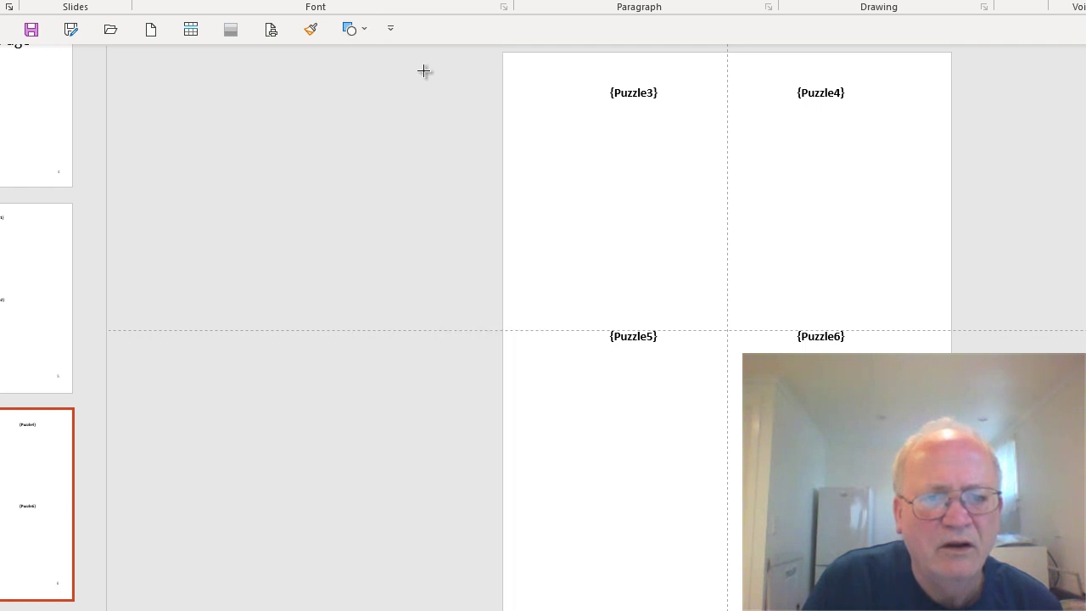
pyautogui.moveTo(502, 53); pyautogui.dragTo(950, 73)
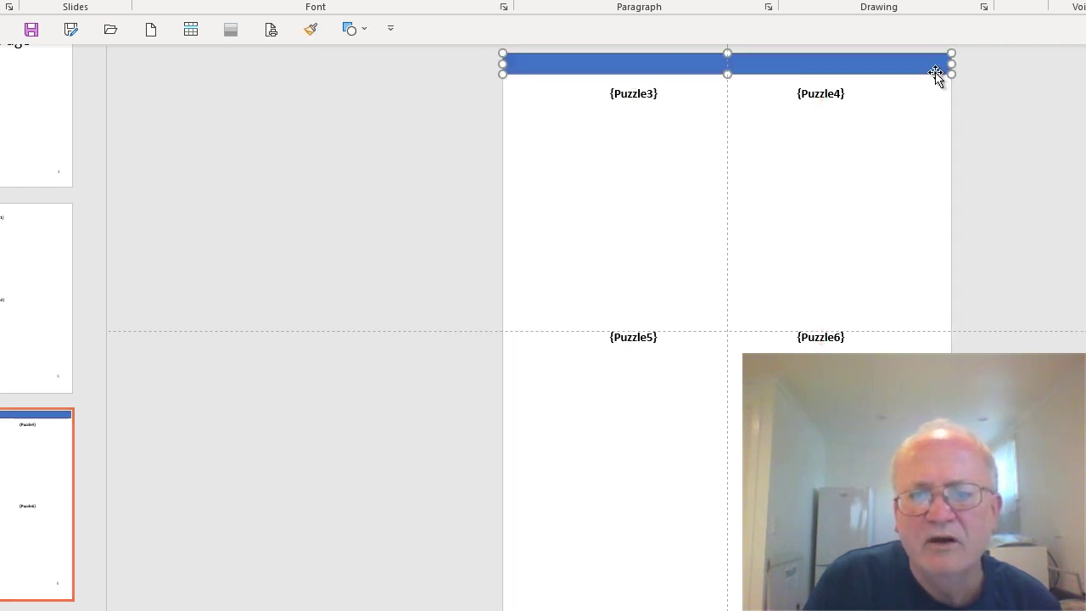
pyautogui.rightClick(928, 67)
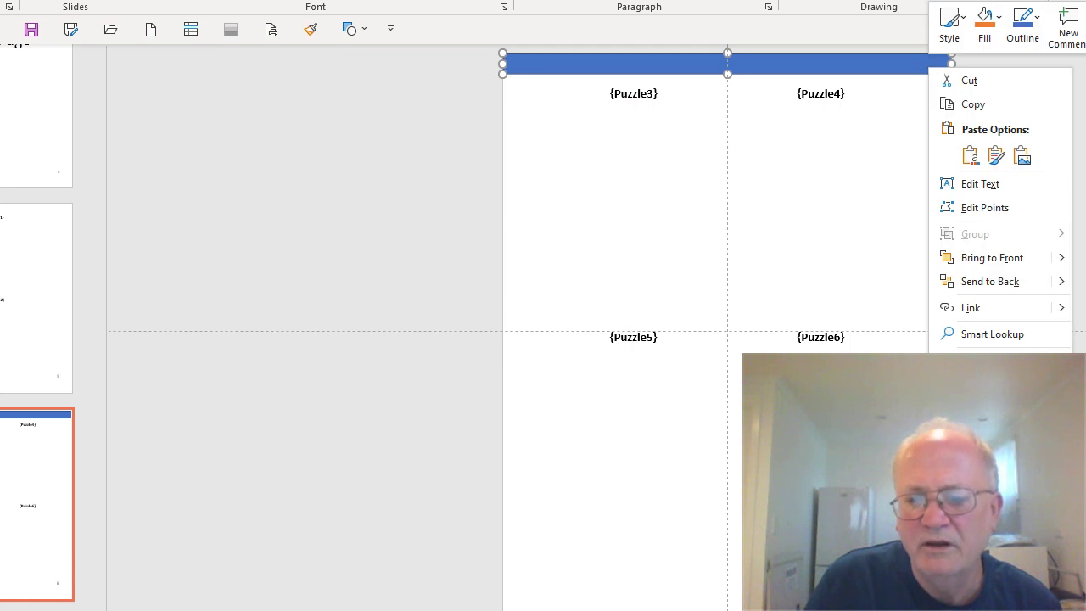
pyautogui.click(991, 433)
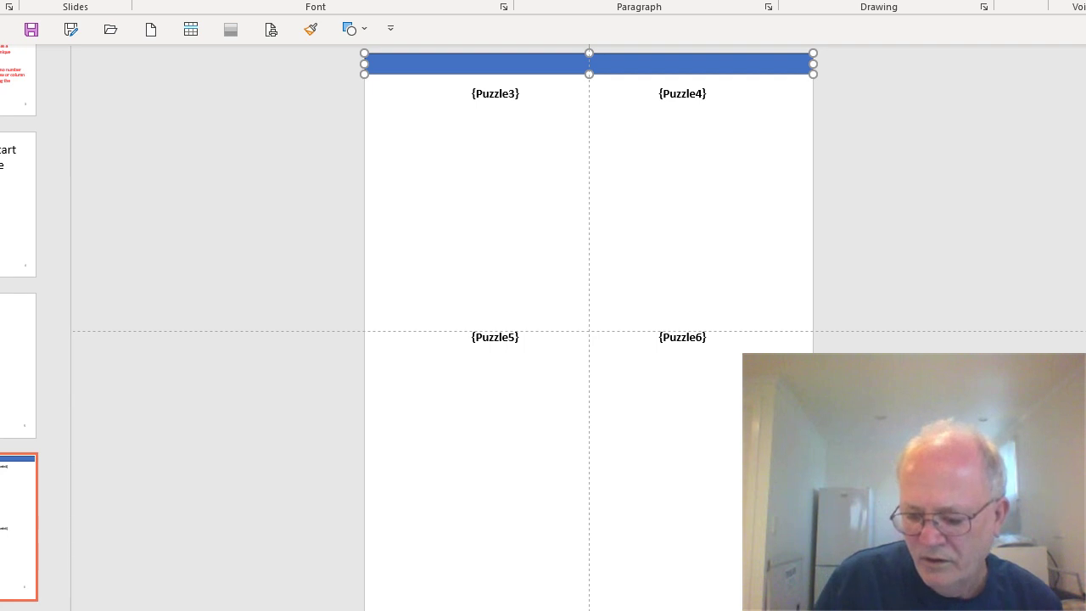
pyautogui.press('Return')
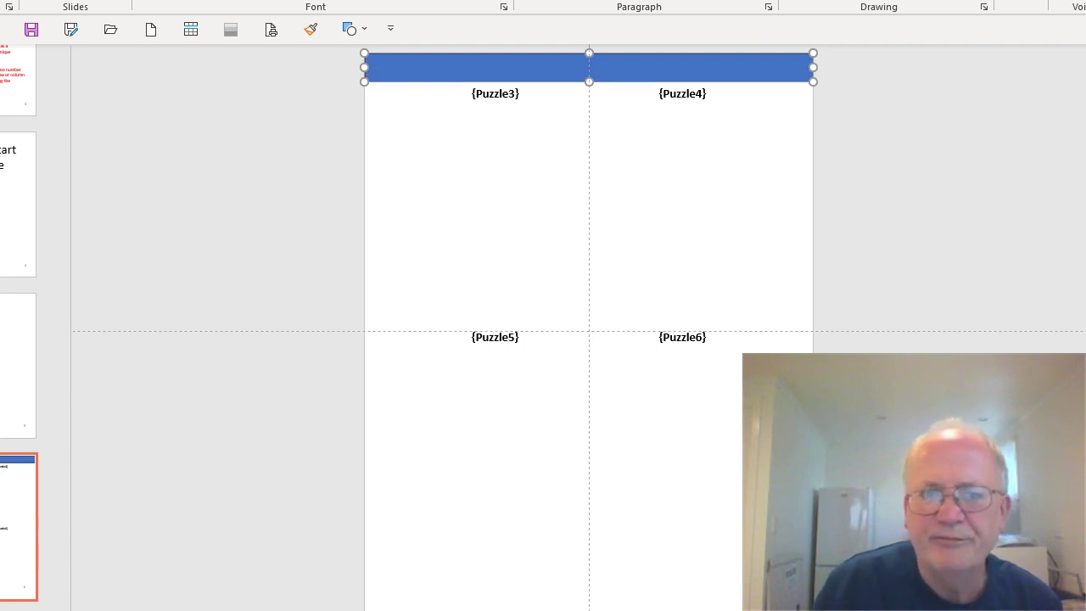
pyautogui.click(323, 133)
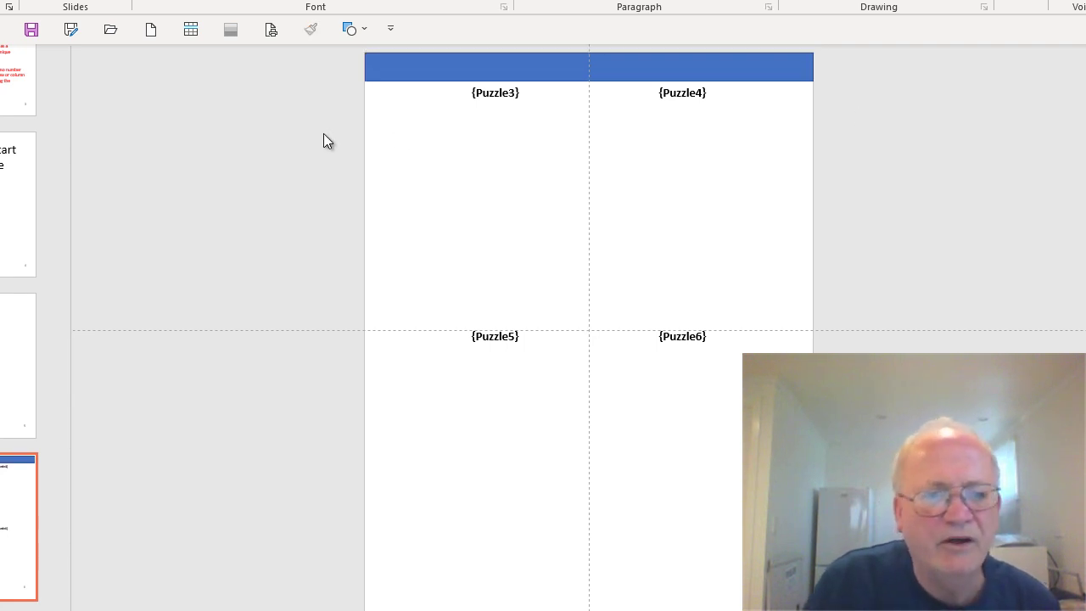
# - Select the {Puzzle3} and {Puzzle4} titles together and nudge them slightly up toward the top margin guide
pyautogui.click(490, 94)
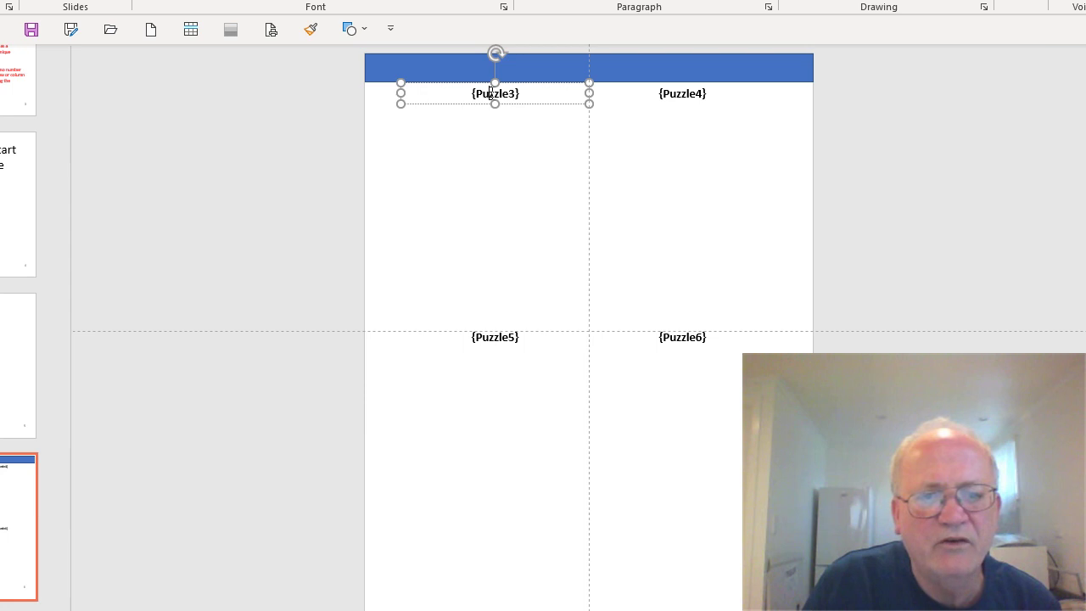
pyautogui.click(671, 93)
pyautogui.keyDown('ctrl'); pyautogui.click(507, 102); pyautogui.keyUp('ctrl')
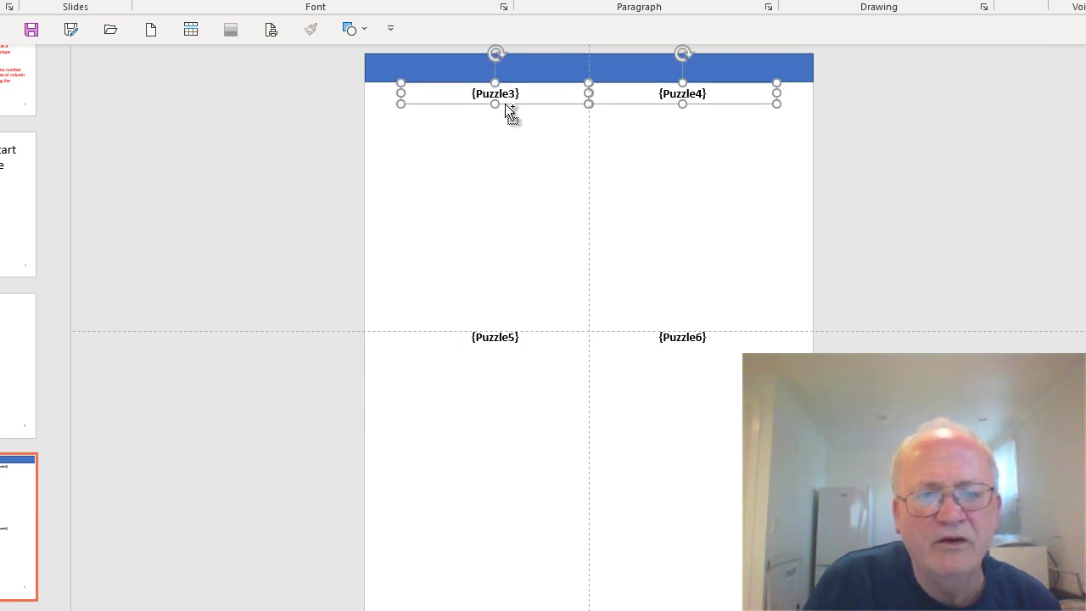
pyautogui.press('Up')
pyautogui.press('Up')
pyautogui.press('Up')
pyautogui.press('Up')
pyautogui.press('Up')
pyautogui.press('Down')
pyautogui.press('Down')
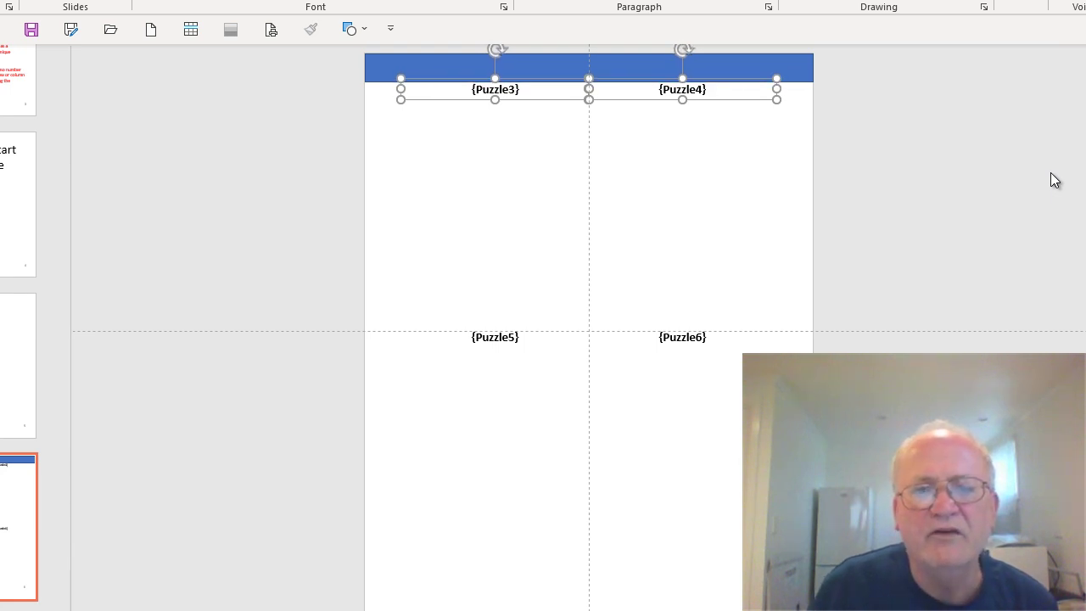
pyautogui.press('Up')
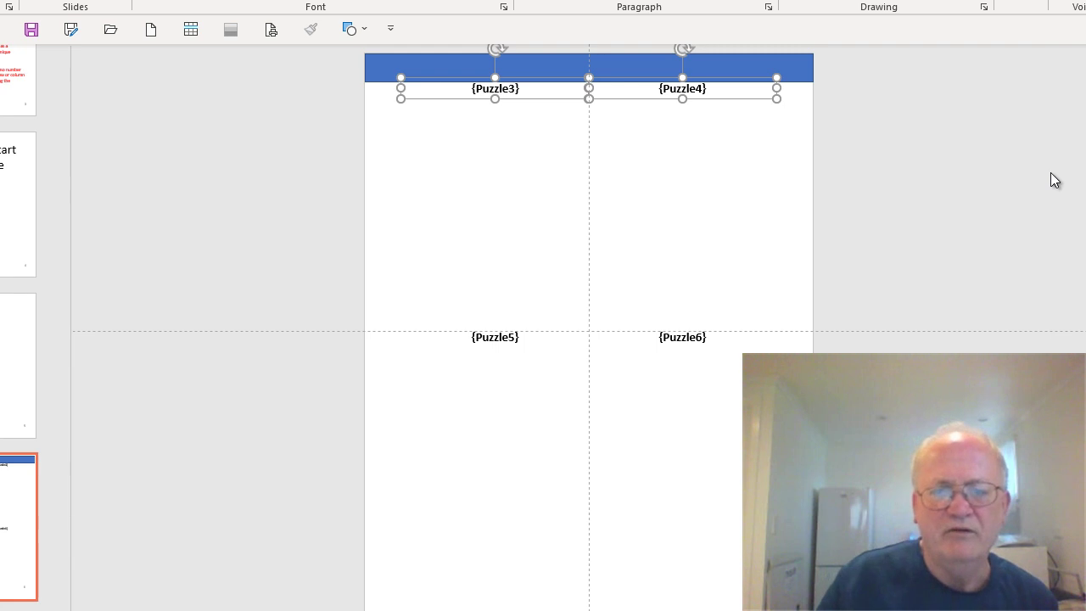
# - Delete the top margin guide and close the template, saving the changes to 810.pptx
pyautogui.click(917, 125)
pyautogui.click(757, 72)
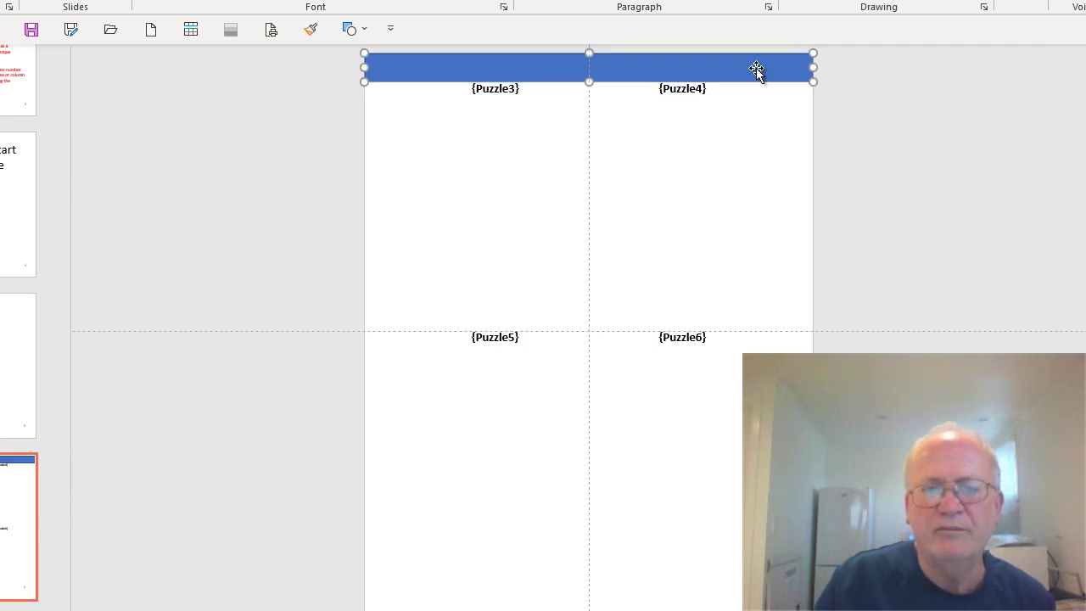
pyautogui.press('Delete')
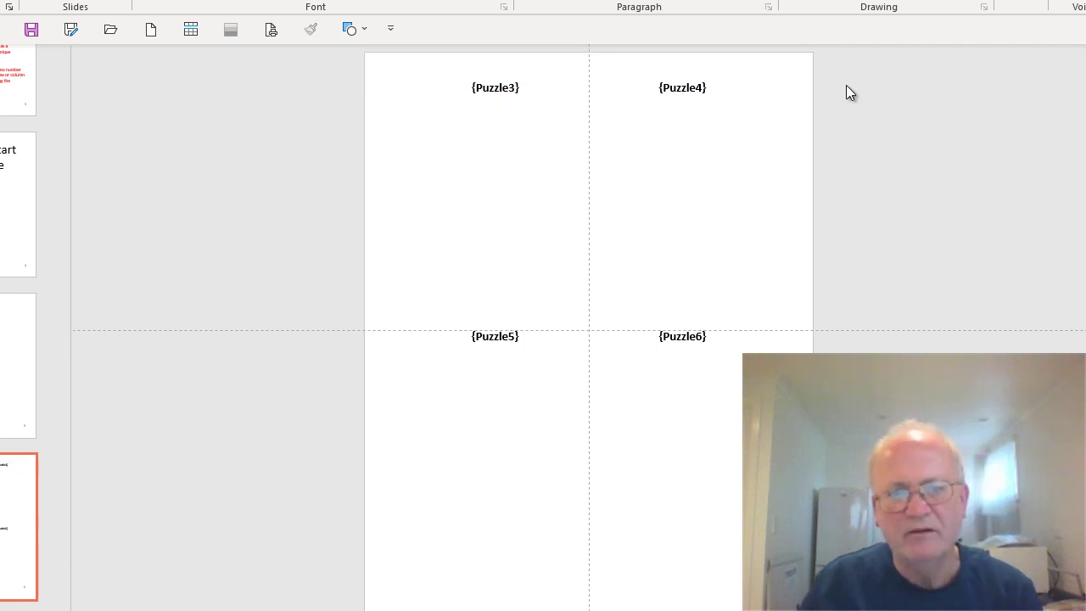
pyautogui.hotkey('alt', 'F4')
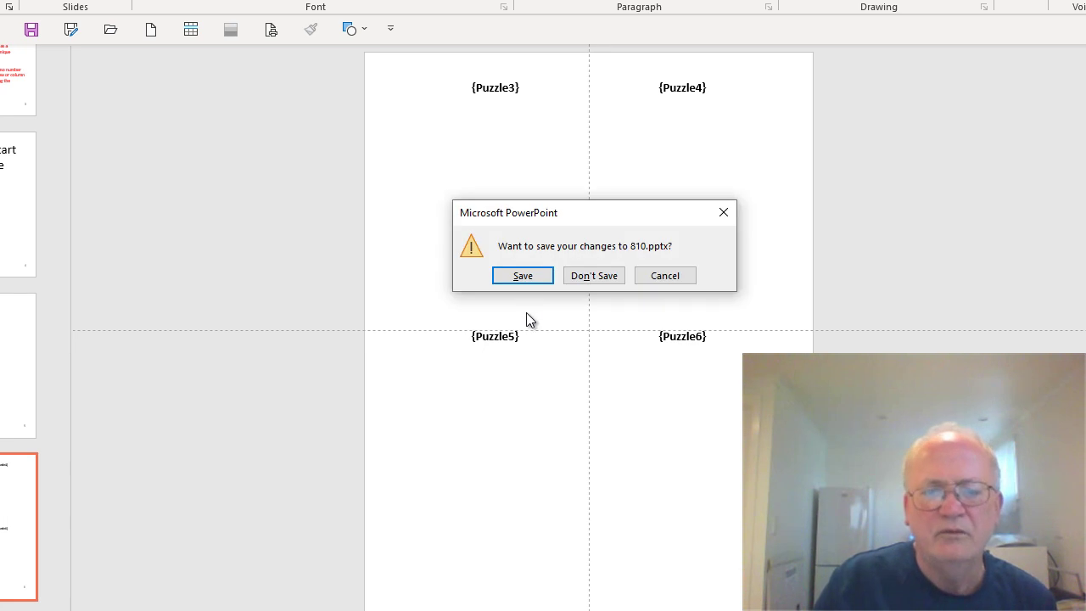
pyautogui.click(527, 281)
# - Switch to the Excel workbook and compile the activity puzzle book from the Data sheet using the edited template
pyautogui.hotkey('alt', 'Tab')
pyautogui.click(396, 536)
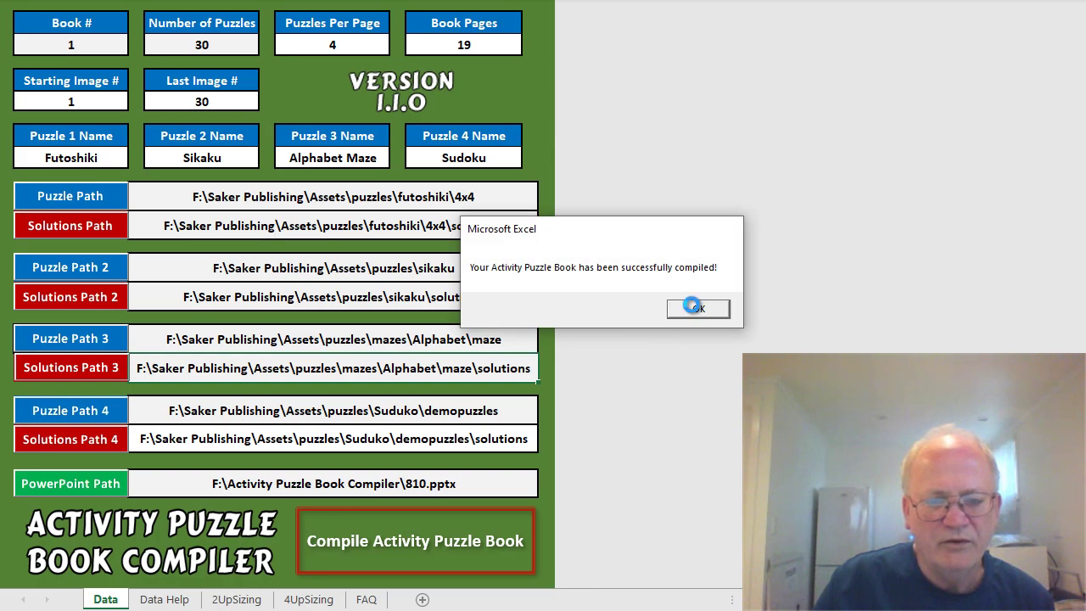
pyautogui.click(694, 307)
# - In the new 8" x 10" settings on the 4UpSizing sheet, set From Top to 70 for puzzle 2
pyautogui.click(310, 597)
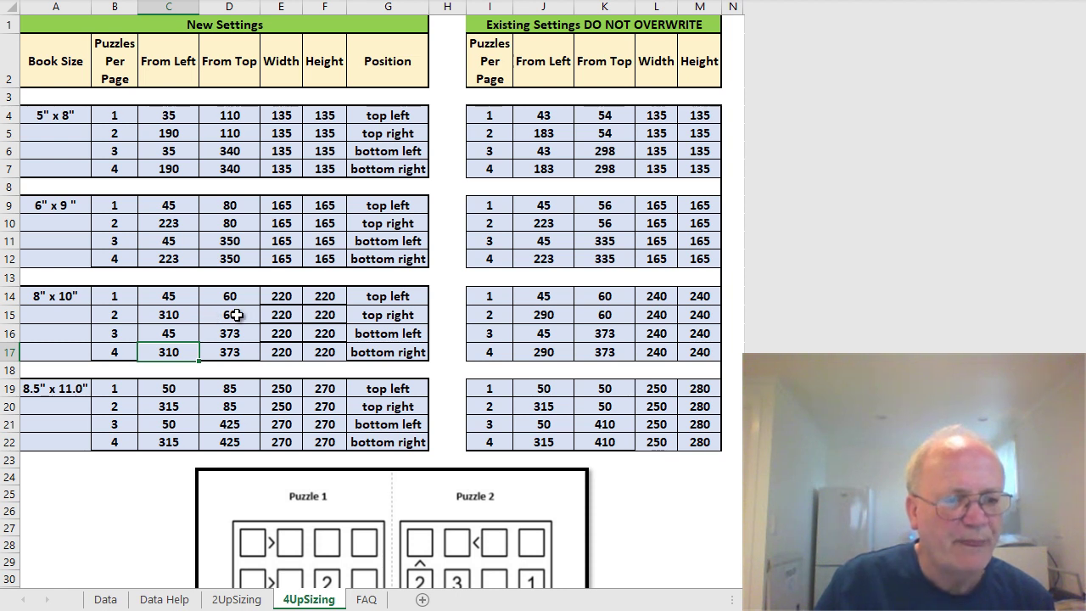
pyautogui.press('Right')
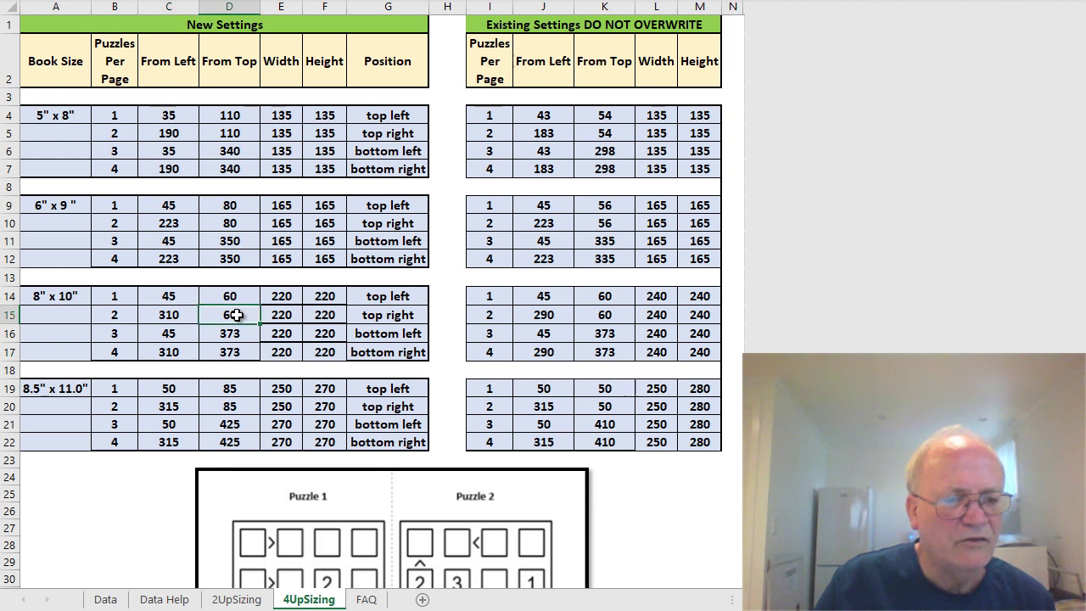
pyautogui.click(244, 313)
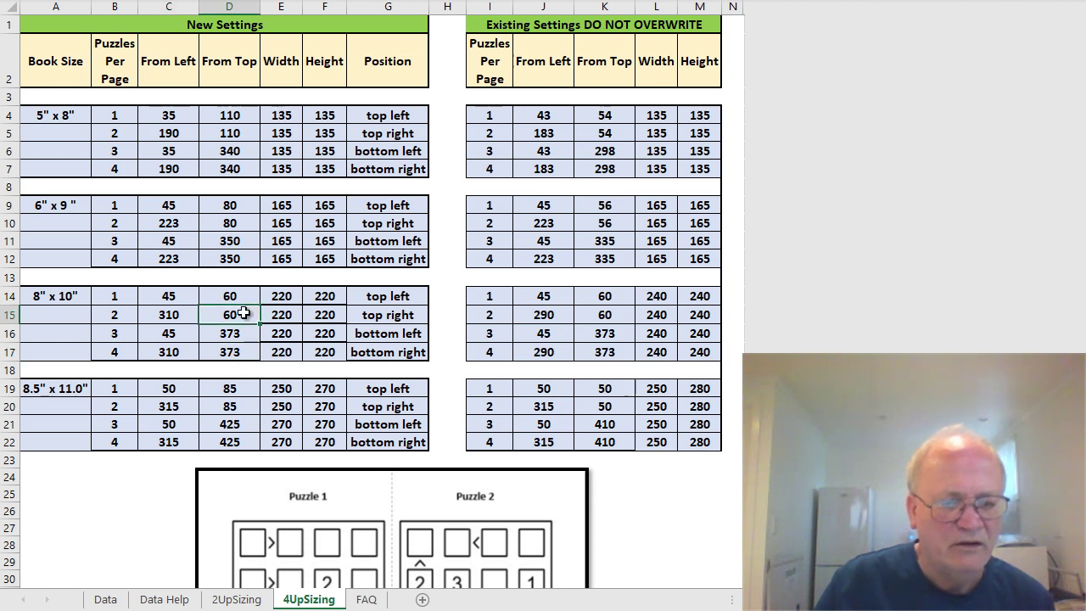
pyautogui.write('70')
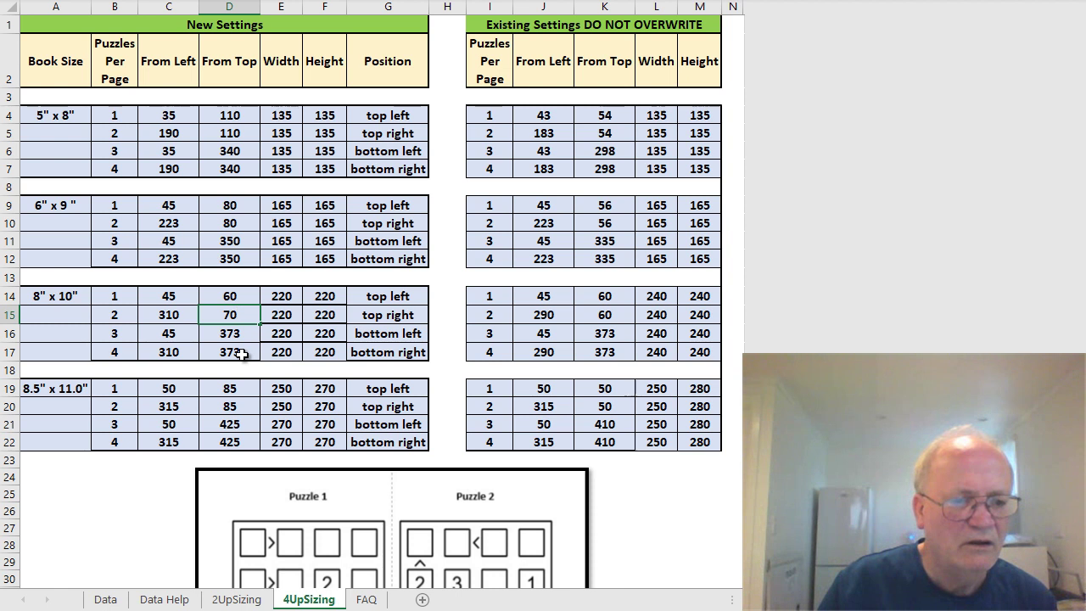
# - In the new 8" x 10" settings, set From Top back to 60 for puzzle 2
pyautogui.click(242, 355)
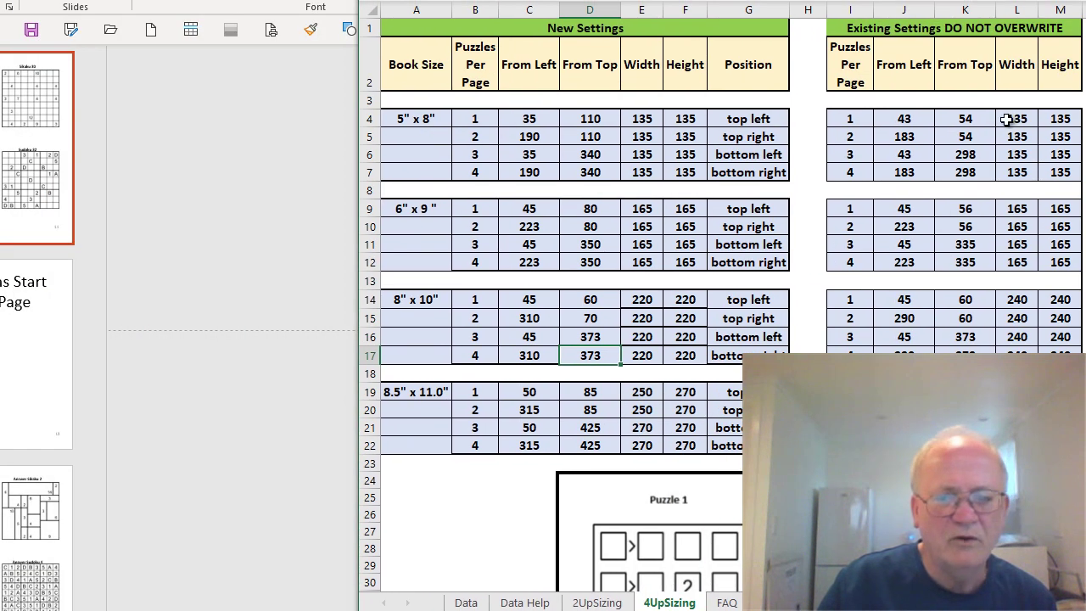
pyautogui.click(600, 321)
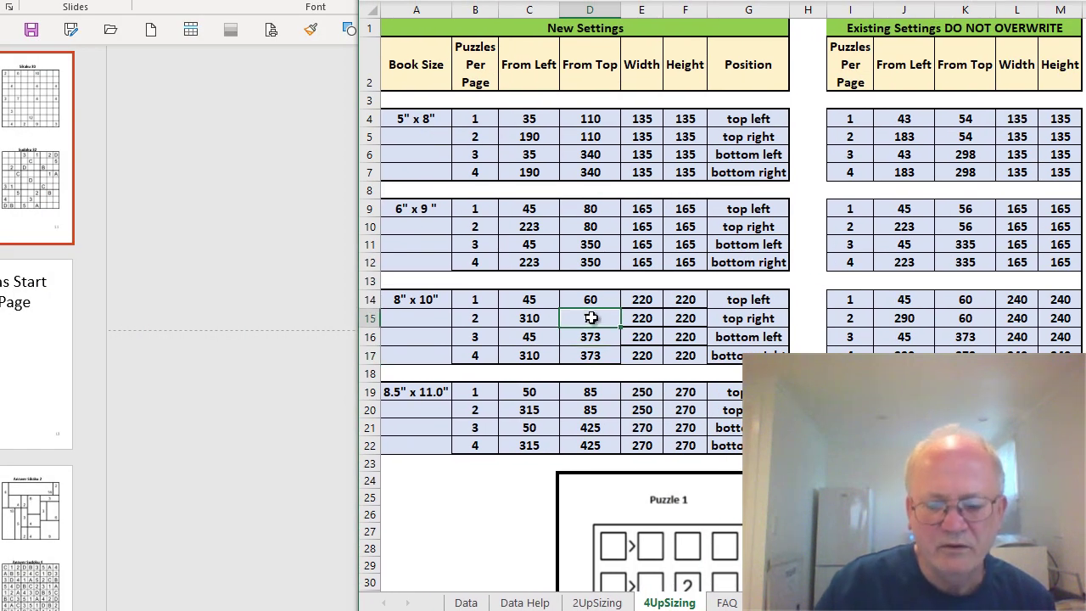
pyautogui.write('60')
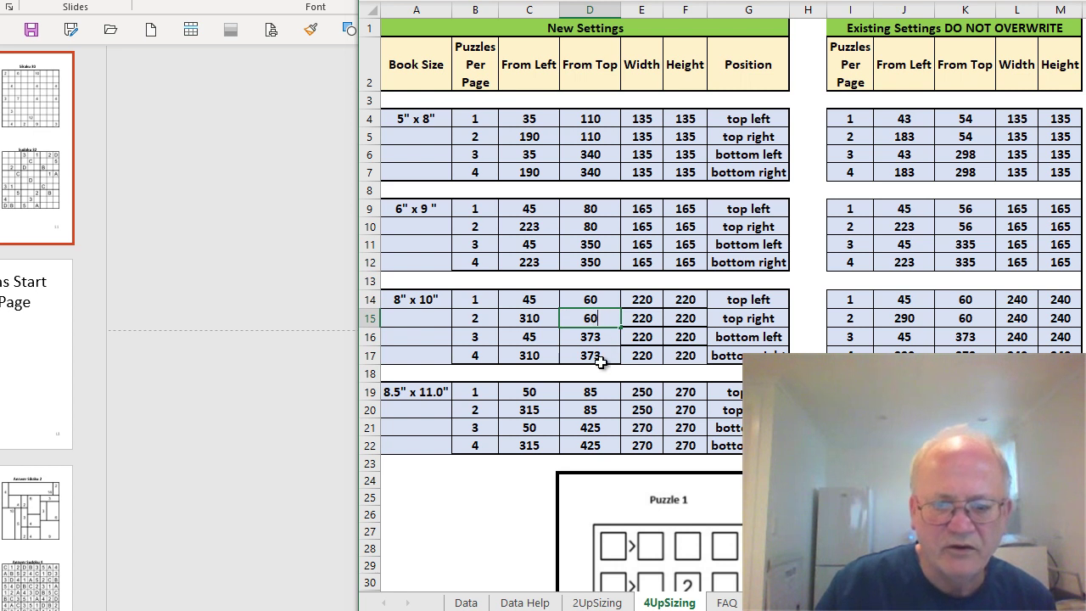
pyautogui.click(598, 356)
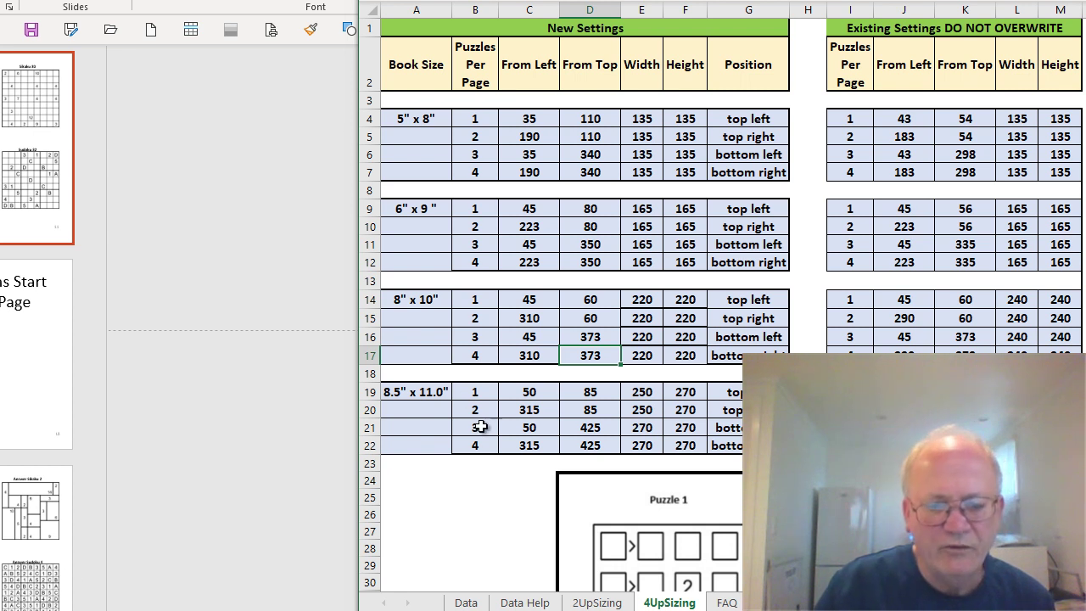
# - In the new 8" x 10" settings, set From Top to 380 for puzzles 3 and 4
pyautogui.click(589, 339)
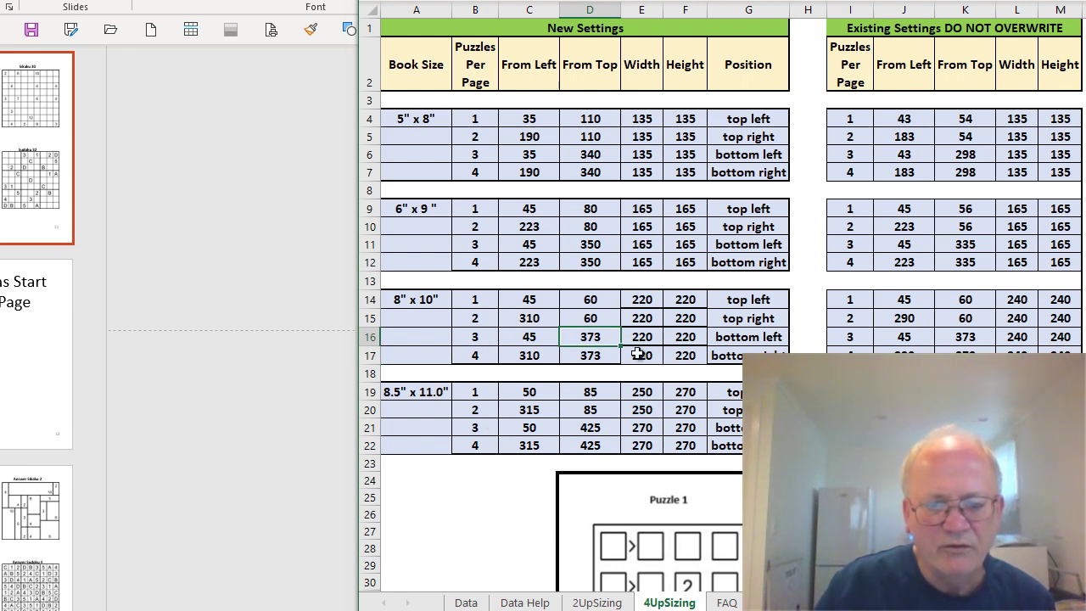
pyautogui.write('3')
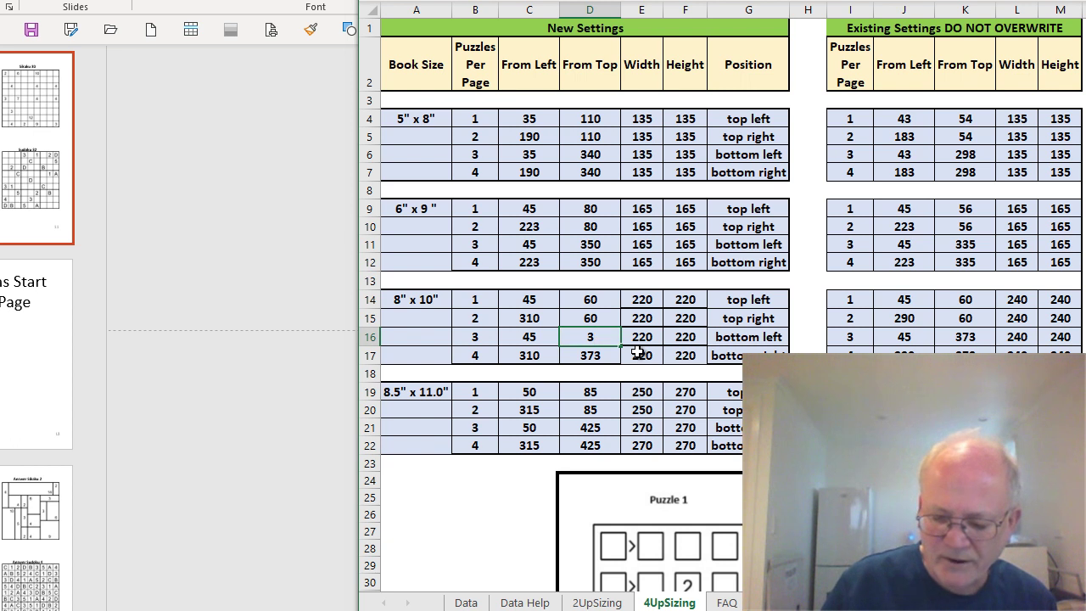
pyautogui.write('80')
pyautogui.click(592, 358)
pyautogui.write('380')
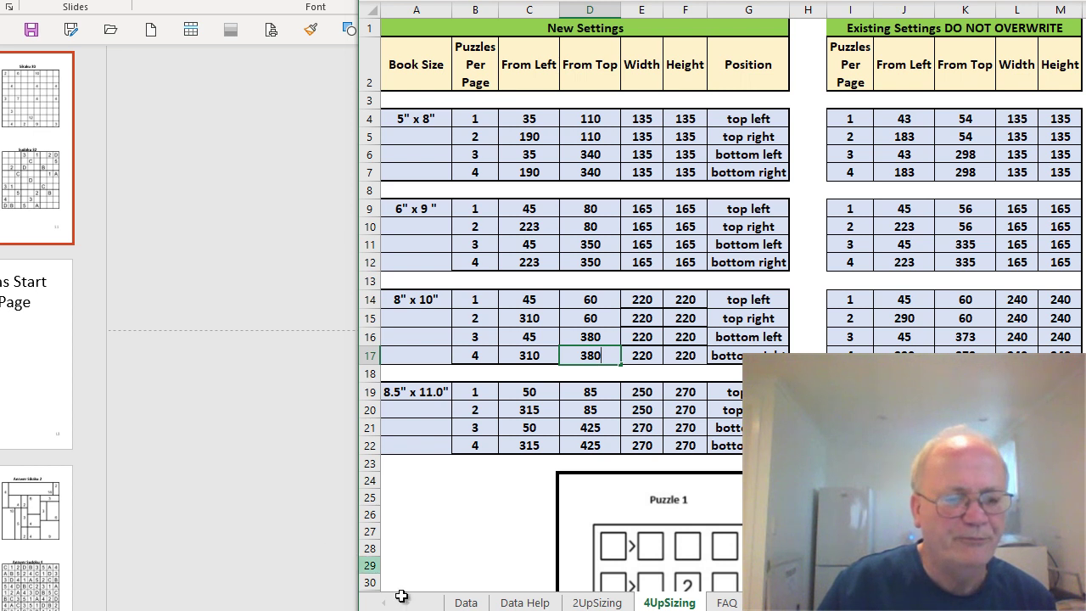
# - Return to the workbook's Data sheet, switch to PowerPoint and close the previously compiled 810.pptx without saving its changes
pyautogui.click(466, 604)
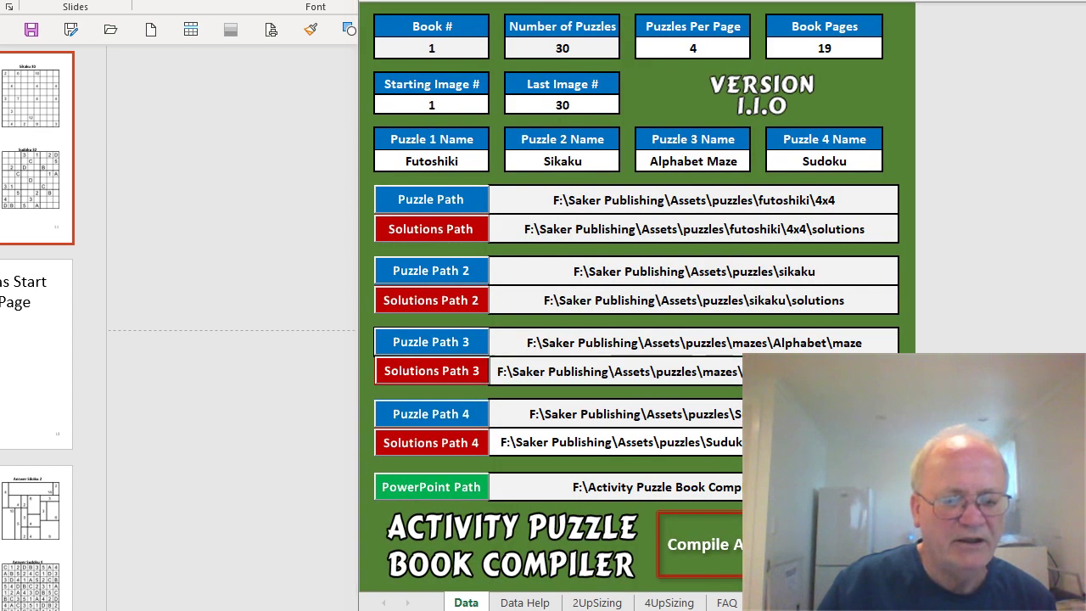
pyautogui.hotkey('alt', 'Tab')
pyautogui.hotkey('alt', 'F4')
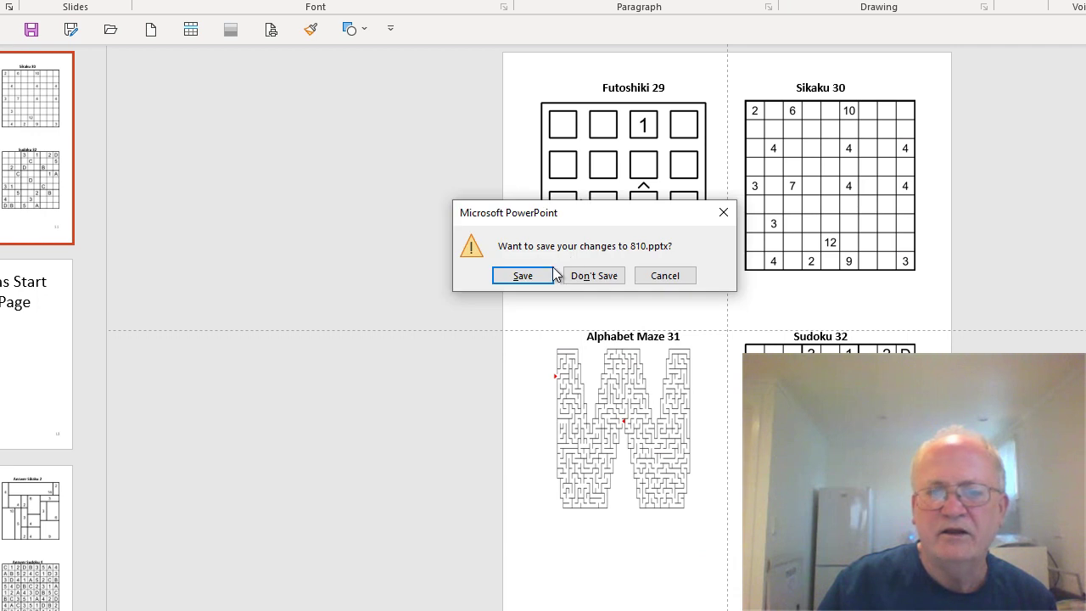
pyautogui.click(594, 274)
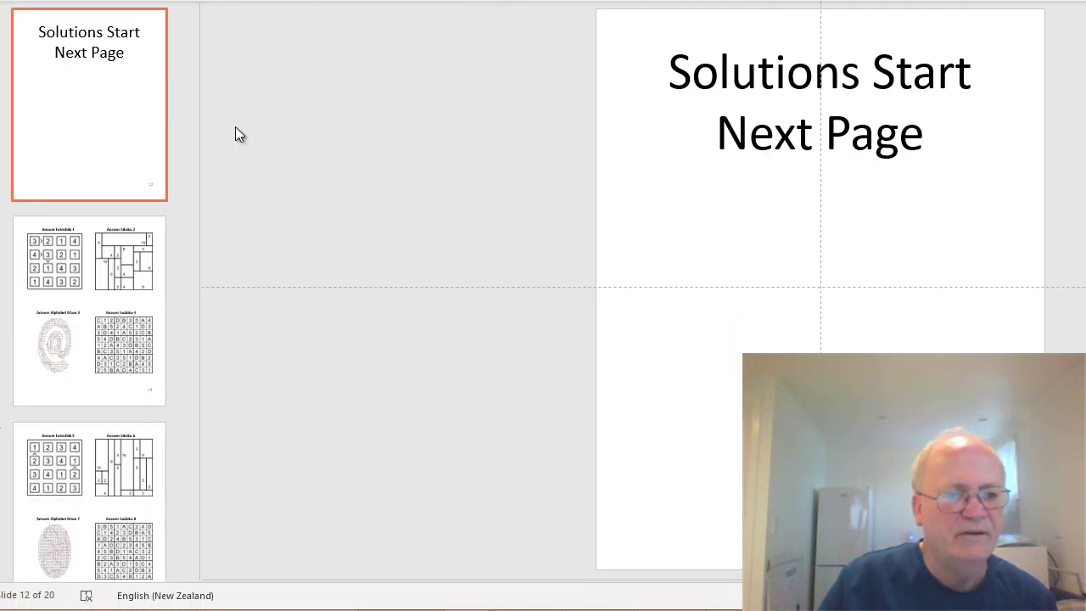
# - Check the layout of the first answer page and the last puzzle page in the recompiled book, and dismiss the Excel compile message
pyautogui.click(127, 305)
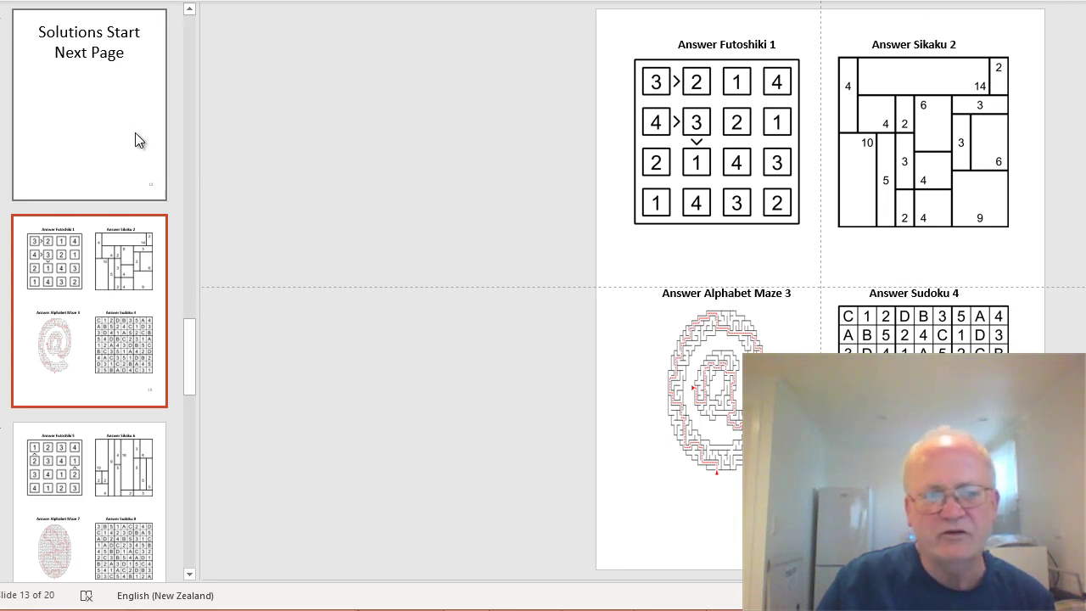
pyautogui.moveTo(194, 348); pyautogui.dragTo(204, 281)
pyautogui.click(149, 303)
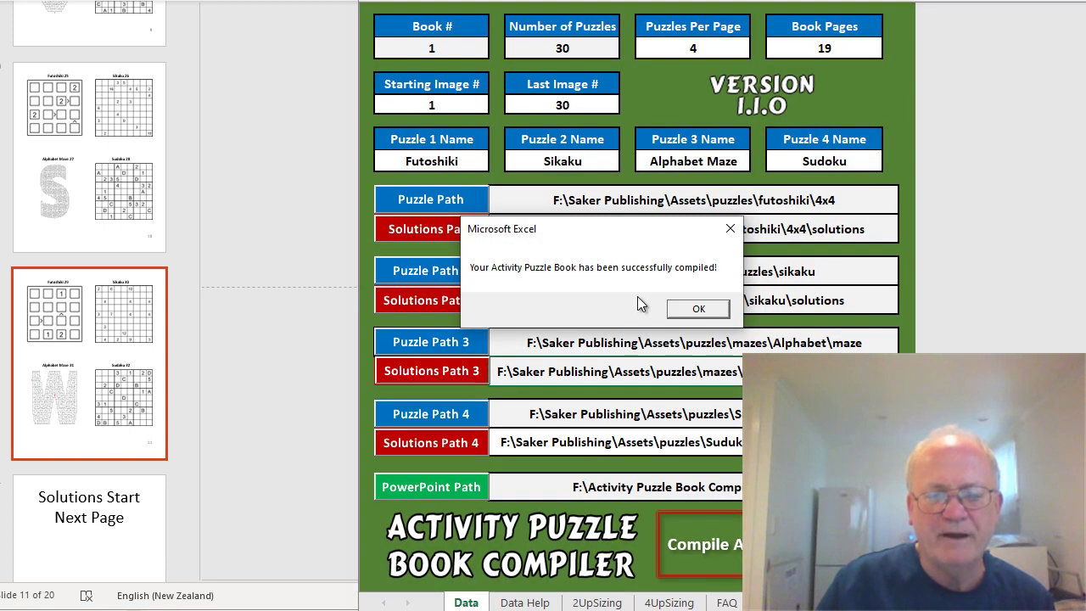
pyautogui.click(695, 310)
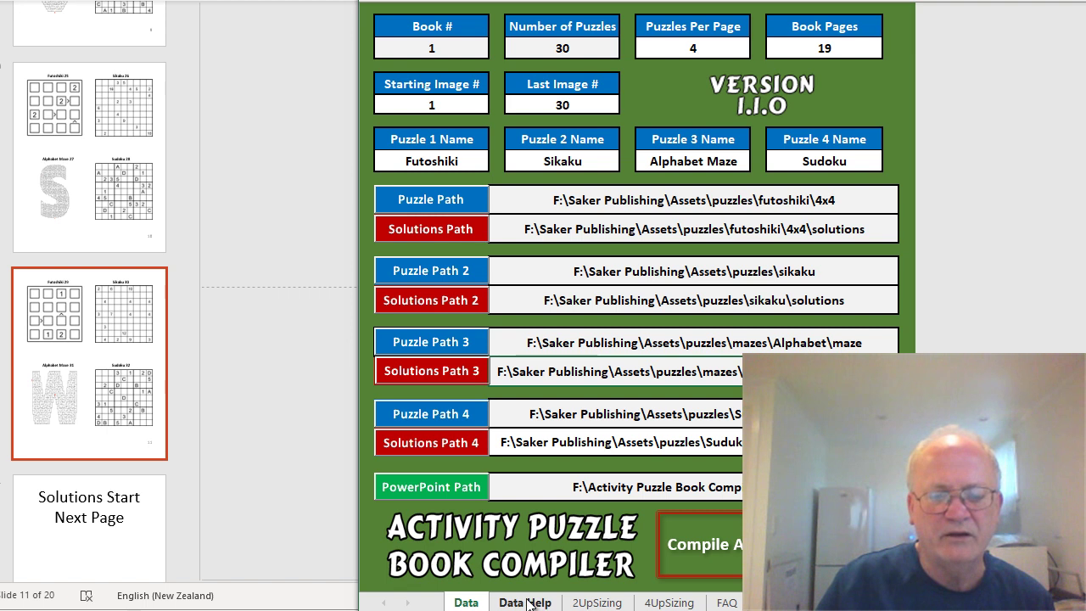